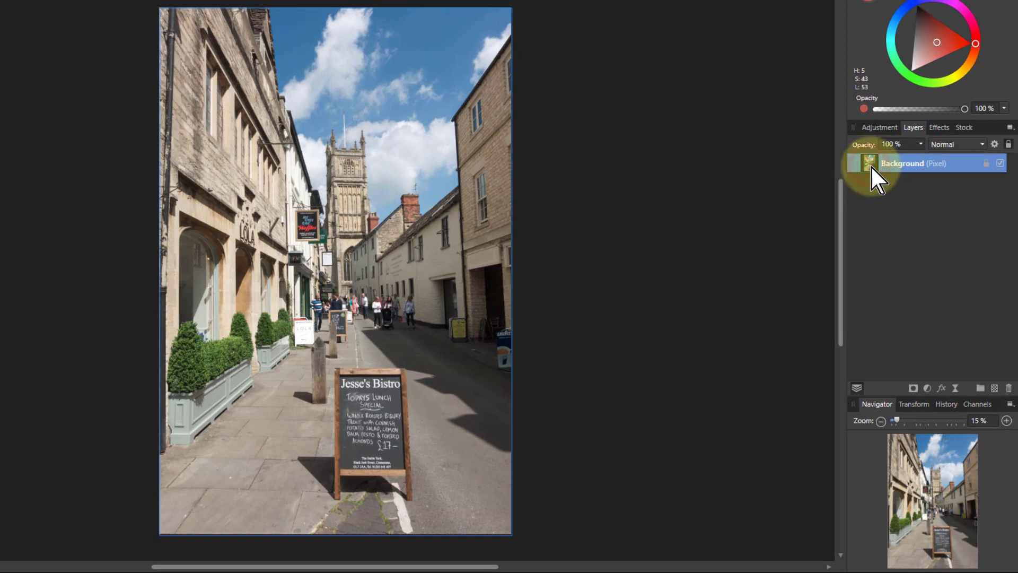
Step: Duplicate the street photo layer and set the copy to Linear Burn at 50% opacity
{"action": "key", "text": "ctrl+j"}
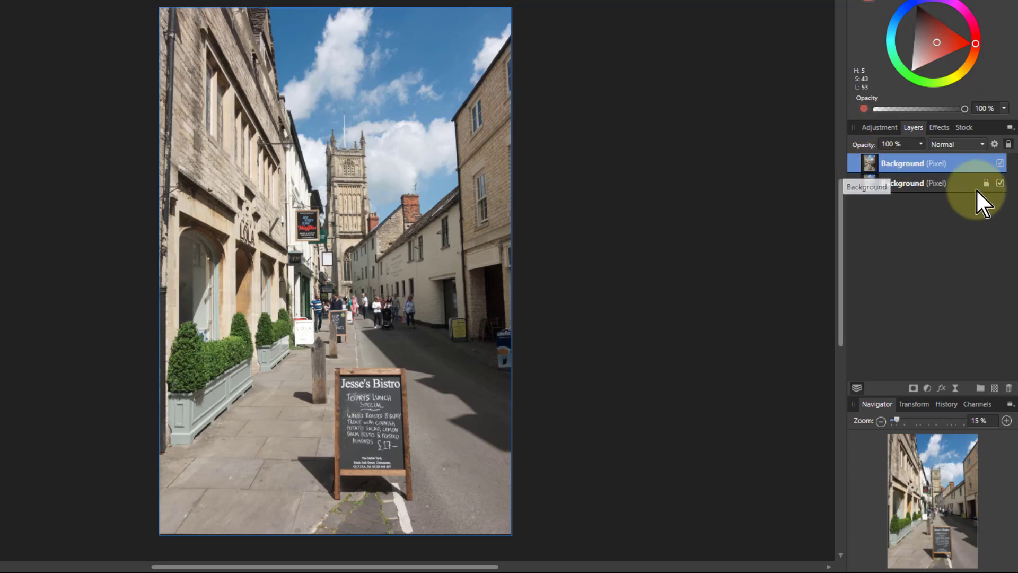
{"action": "left_click", "coordinate": [958, 144]}
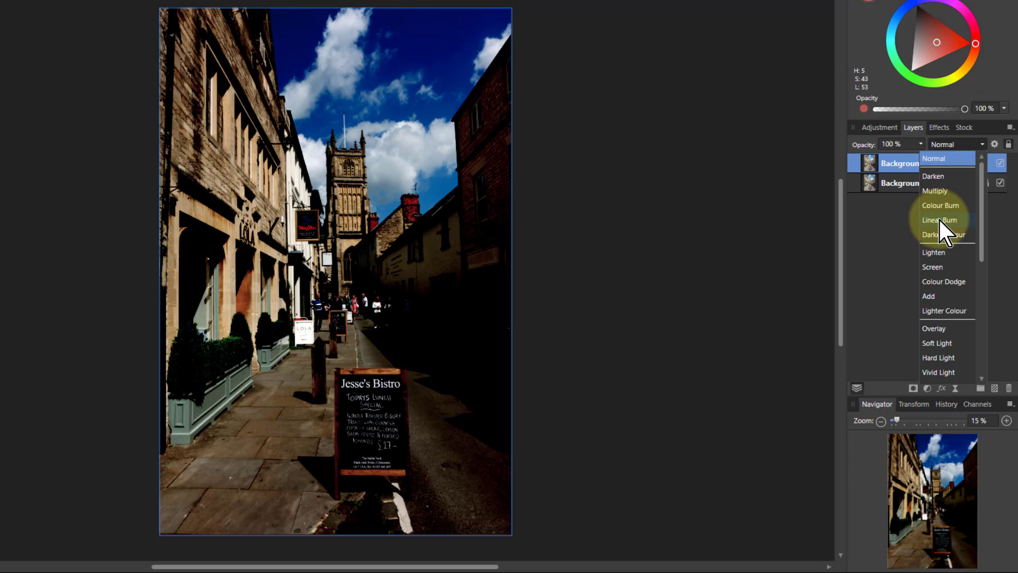
{"action": "left_click", "coordinate": [939, 221]}
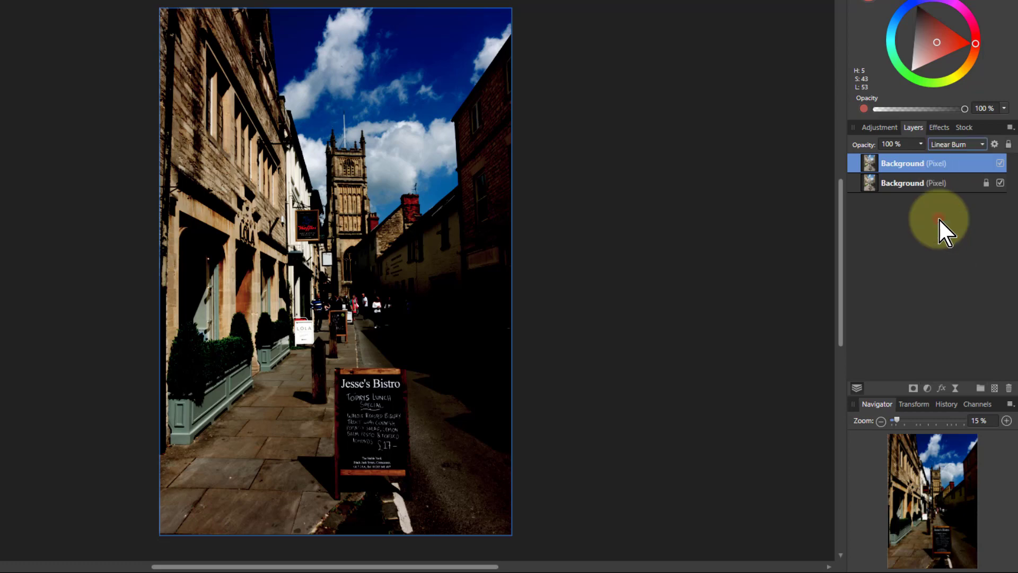
{"action": "left_click_drag", "start_coordinate": [923, 144], "coordinate": [878, 161]}
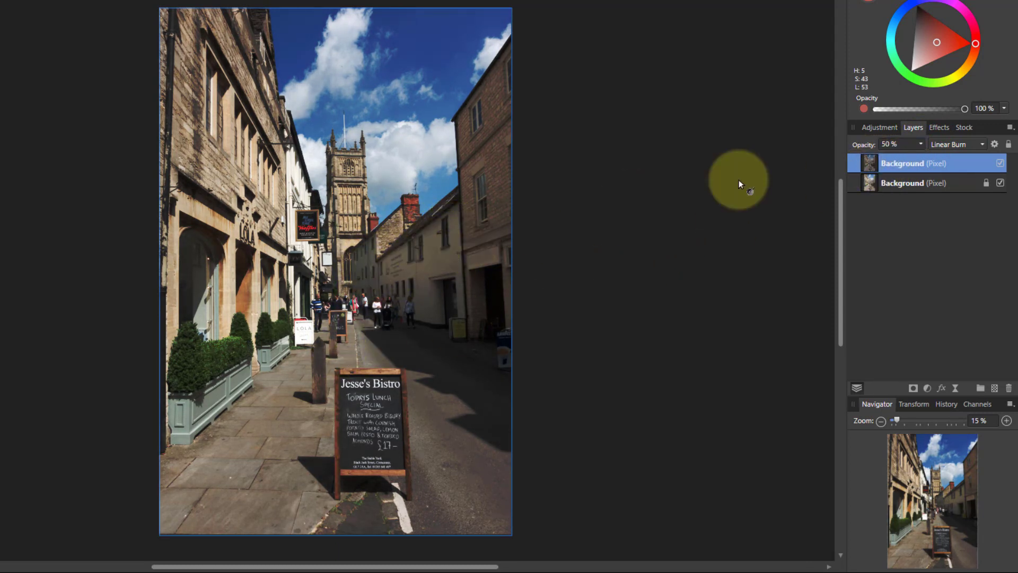
Step: Preview the other blend modes on the copy, then keep Linear Burn
{"action": "left_click", "coordinate": [965, 145]}
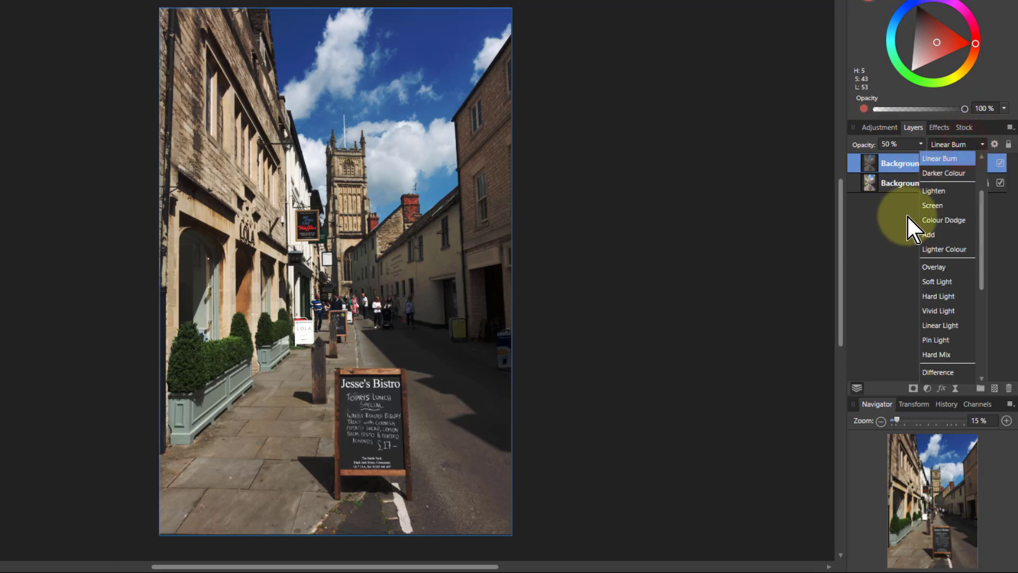
{"action": "scroll", "coordinate": [939, 207], "scroll_direction": "up", "scroll_amount": 2}
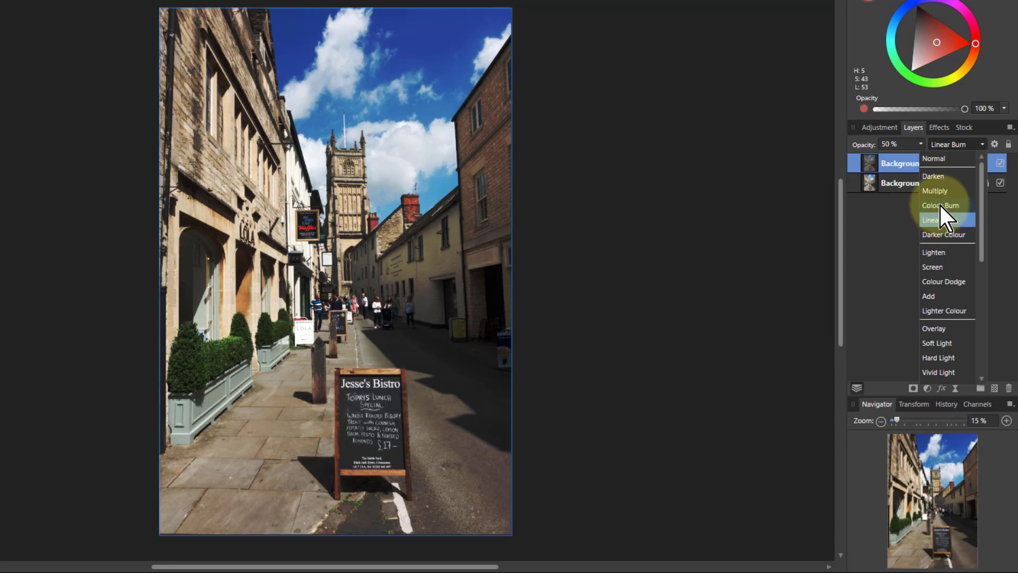
{"action": "left_click", "coordinate": [872, 218]}
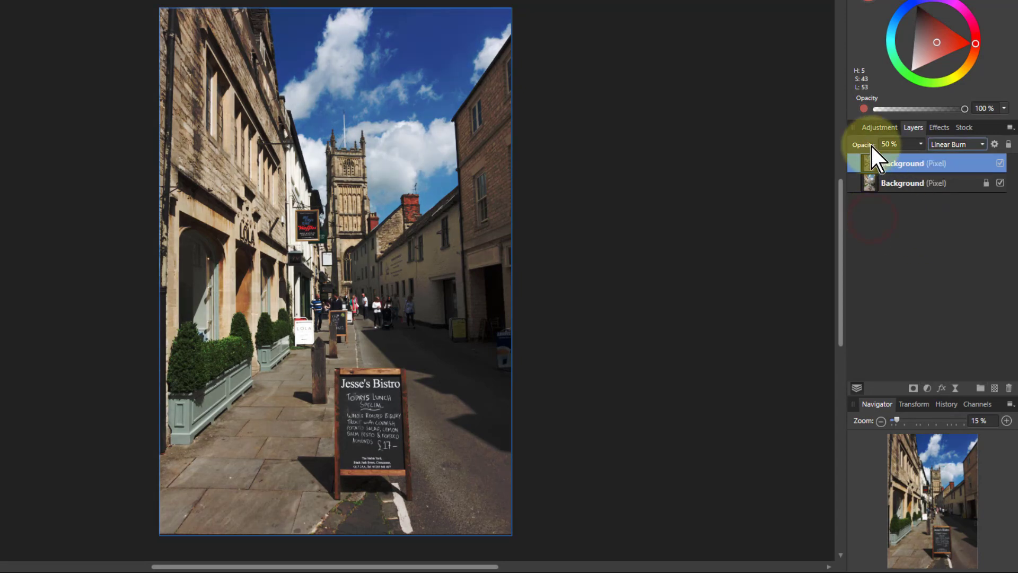
Step: Delete the duplicate and add a new Fill layer drained to neutral 50% grey
{"action": "key", "text": "Delete"}
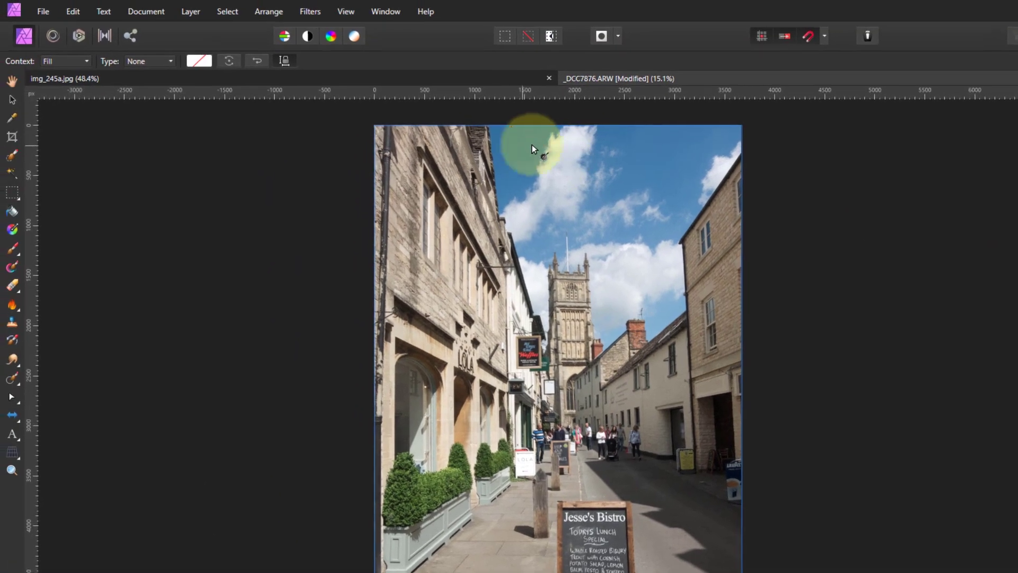
{"action": "left_click", "coordinate": [198, 12]}
{"action": "left_click", "coordinate": [137, 101]}
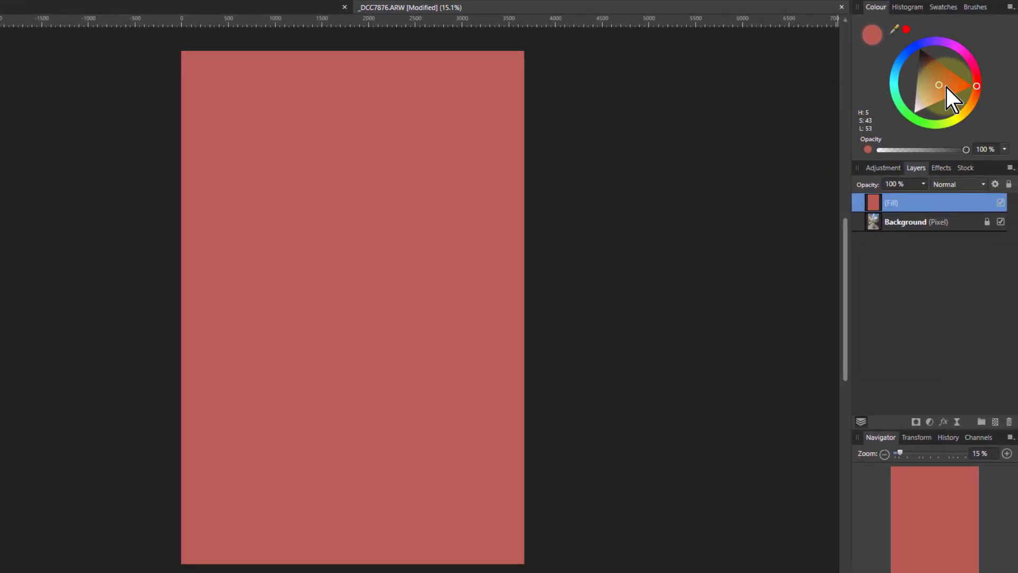
{"action": "mouse_move", "coordinate": [938, 86]}
{"action": "left_mouse_down"}
{"action": "mouse_move", "coordinate": [921, 81]}
{"action": "mouse_move", "coordinate": [928, 72]}
{"action": "left_mouse_up"}
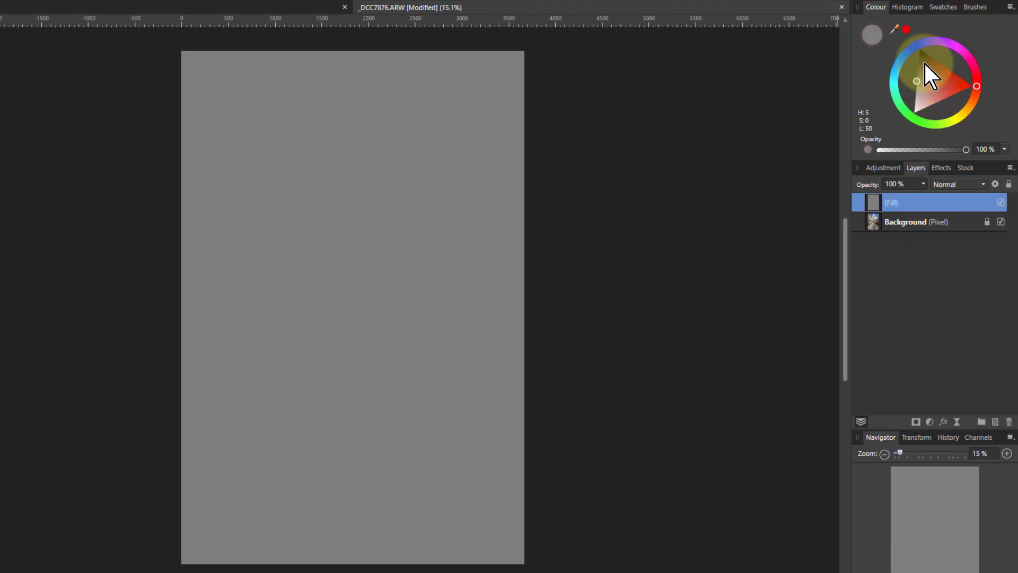
Step: Check the Colour panel's display options, keeping the colour wheel view
{"action": "left_click", "coordinate": [1011, 7]}
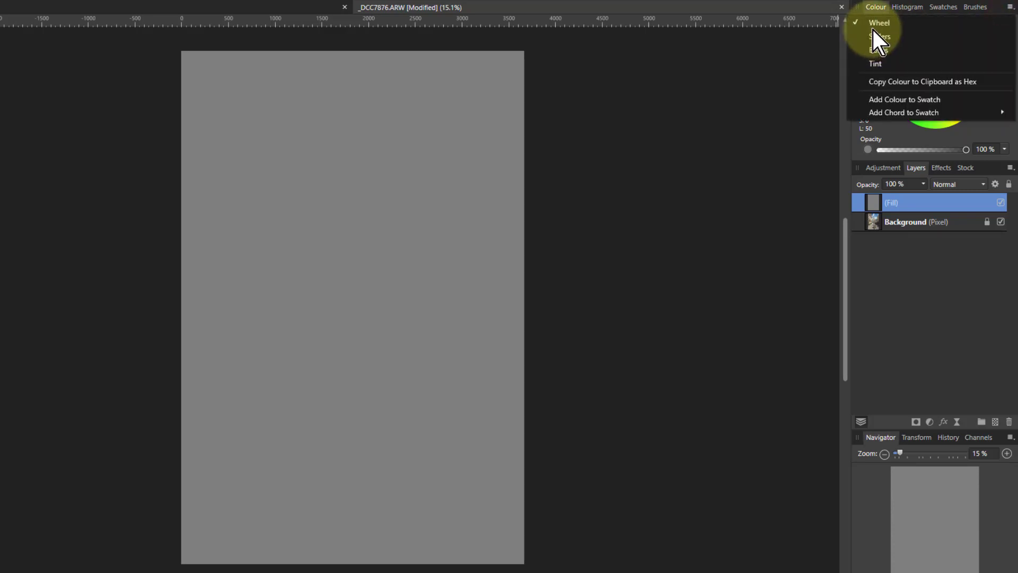
{"action": "left_click", "coordinate": [895, 129]}
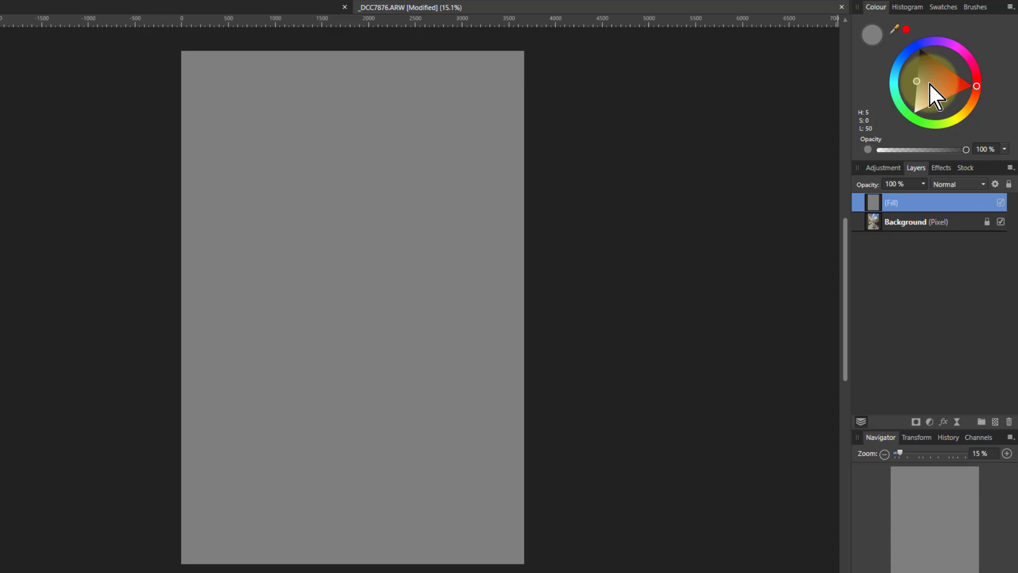
{"action": "left_click", "coordinate": [958, 185]}
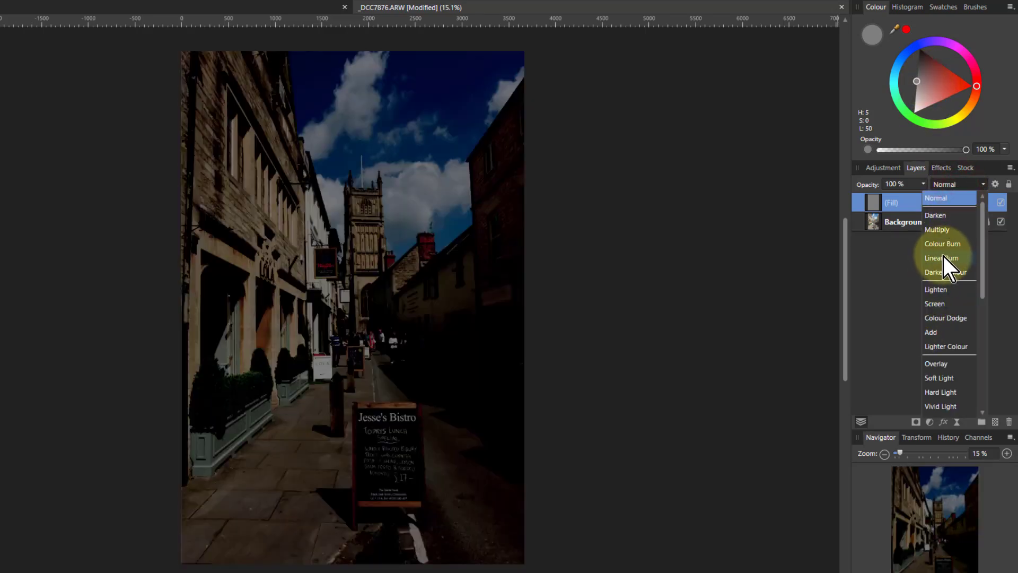
Step: Blend the grey fill in Linear Burn and drag its colour to a deep red shade
{"action": "left_click", "coordinate": [944, 258]}
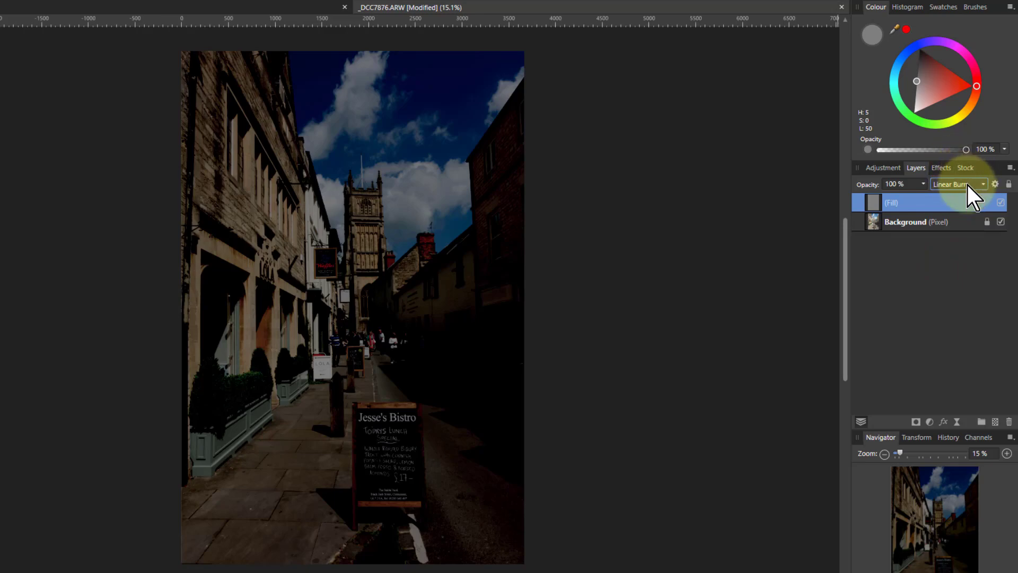
{"action": "mouse_move", "coordinate": [918, 83]}
{"action": "left_mouse_down"}
{"action": "mouse_move", "coordinate": [912, 114]}
{"action": "mouse_move", "coordinate": [900, 29]}
{"action": "mouse_move", "coordinate": [907, 85]}
{"action": "left_mouse_up"}
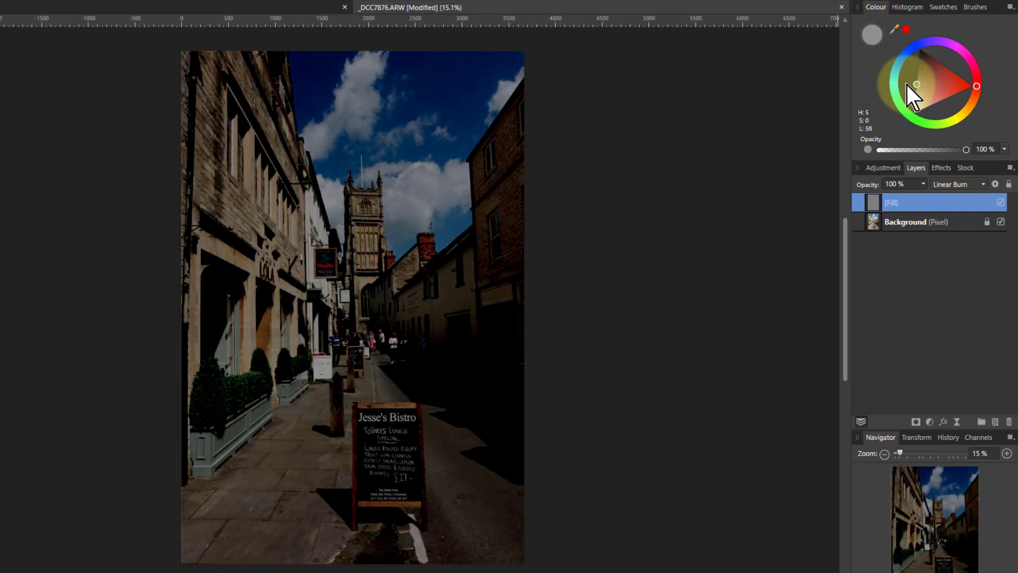
{"action": "left_click_drag", "start_coordinate": [910, 87], "coordinate": [939, 87]}
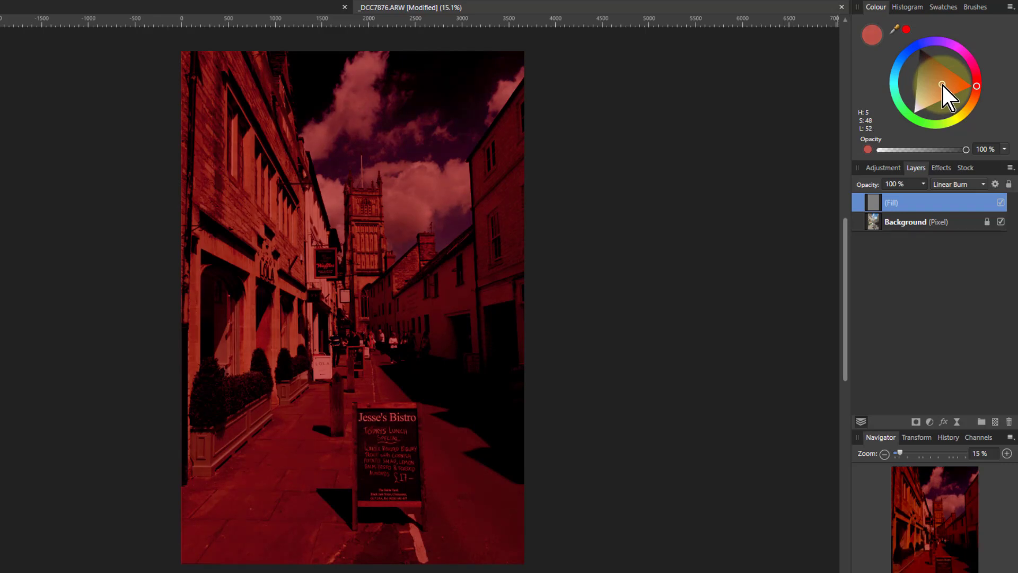
{"action": "left_click_drag", "start_coordinate": [943, 83], "coordinate": [944, 84]}
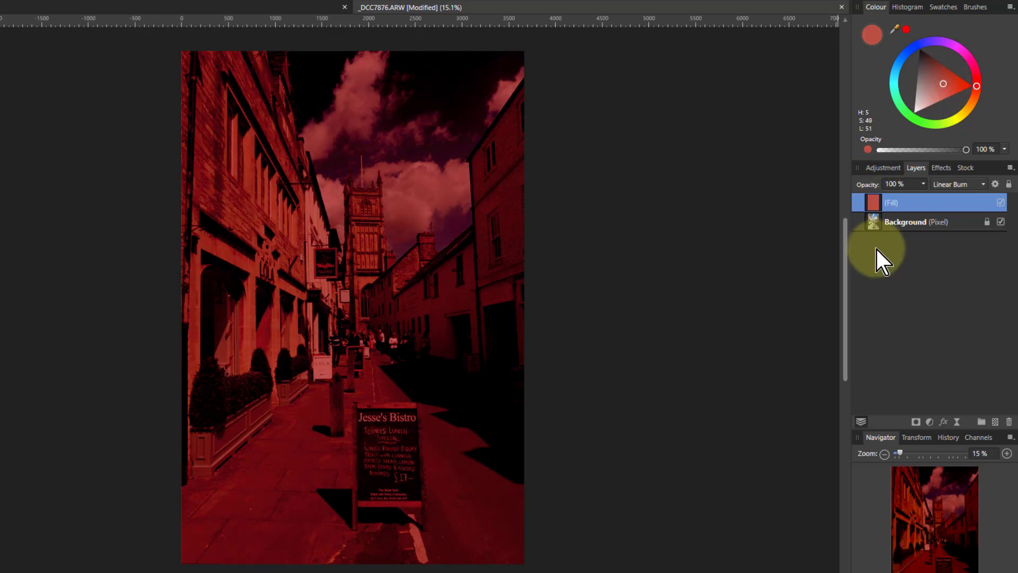
{"action": "left_click", "coordinate": [925, 186]}
Step: Lower the red fill to 50% opacity, compare blend modes, then delete the Fill layer
{"action": "left_click_drag", "start_coordinate": [922, 199], "coordinate": [884, 206]}
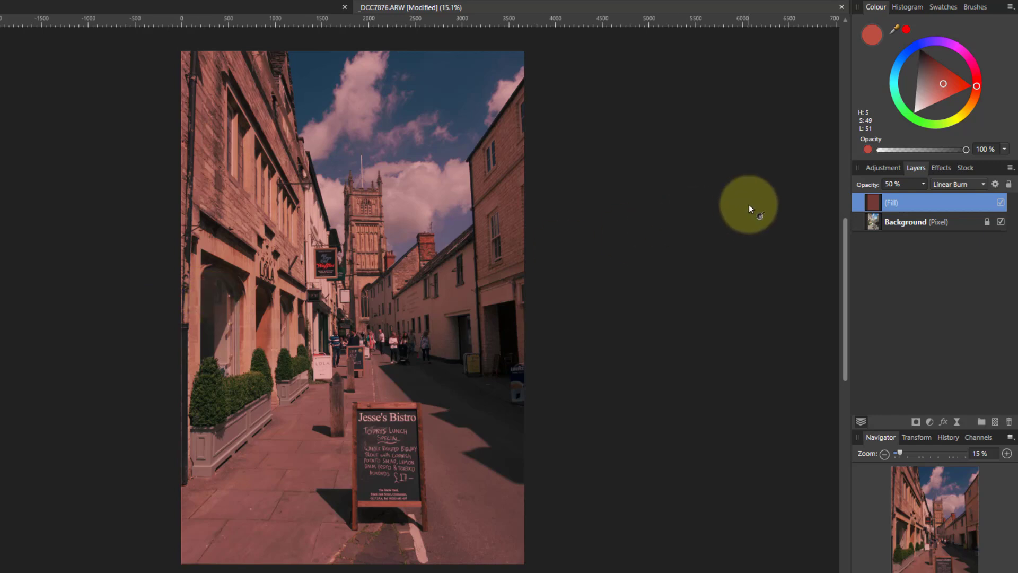
{"action": "left_click", "coordinate": [951, 187]}
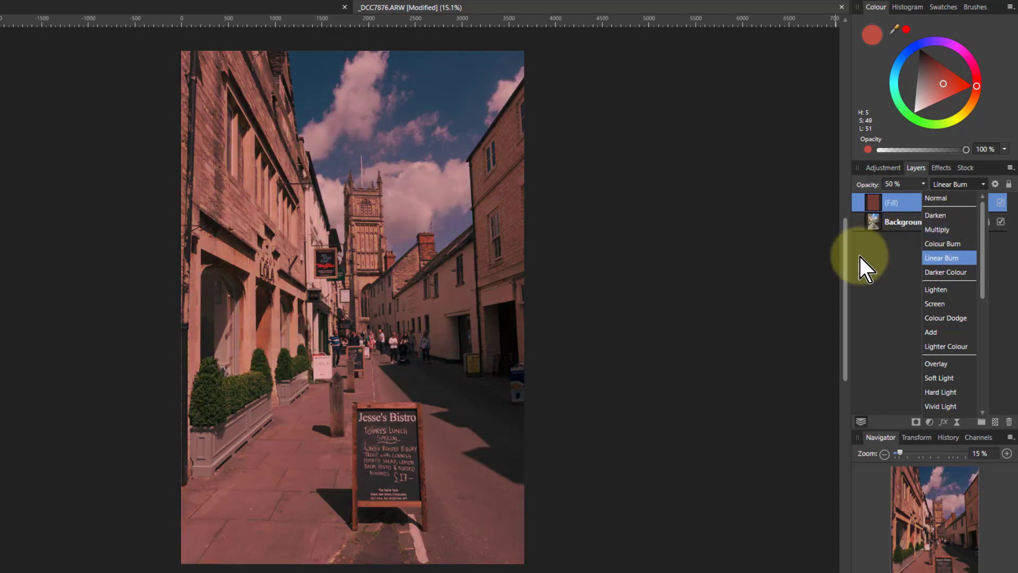
{"action": "left_click", "coordinate": [873, 260]}
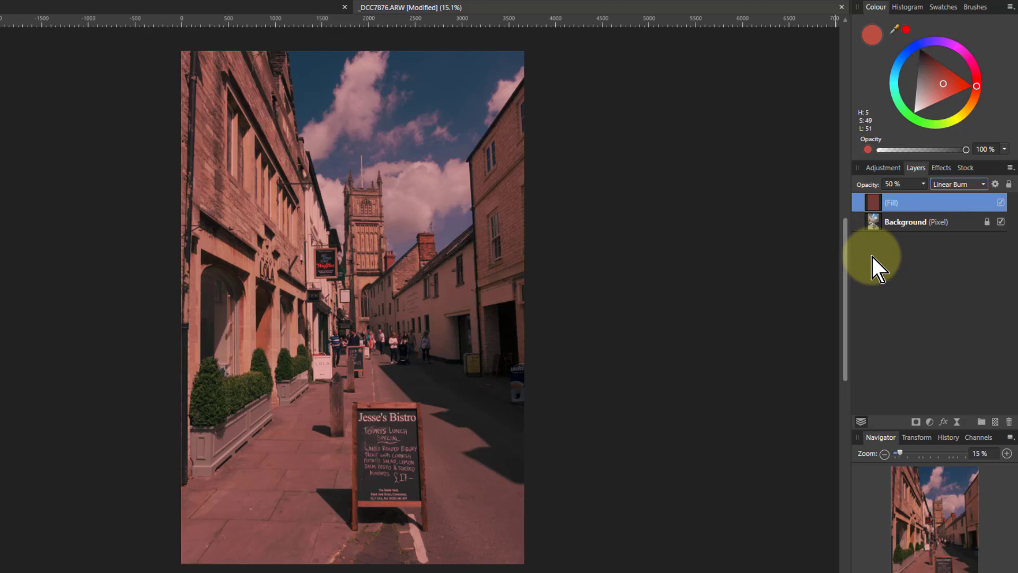
{"action": "left_click", "coordinate": [863, 206]}
{"action": "key", "text": "Delete"}
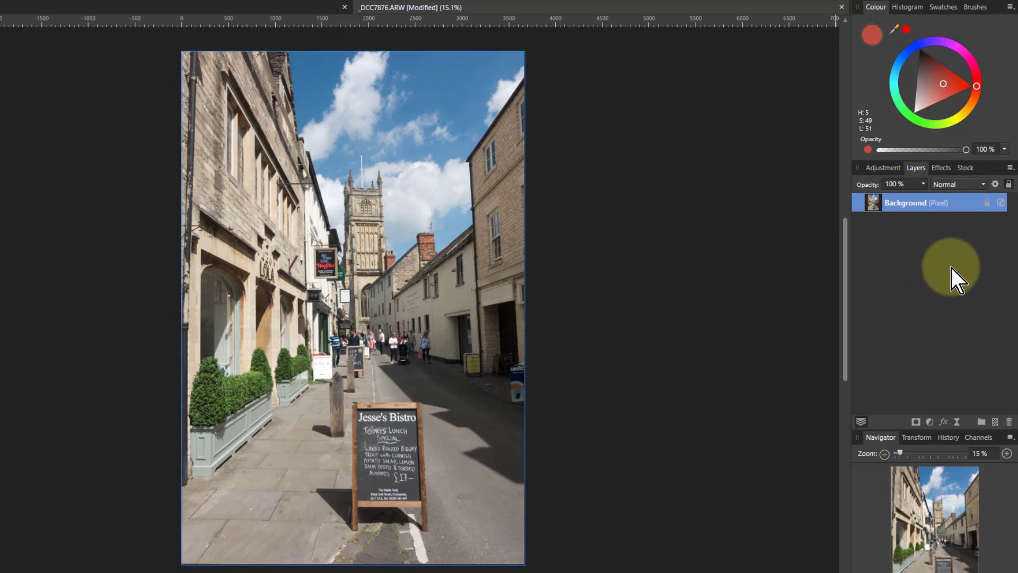
Step: Add a Recolour adjustment and blend it in Linear Burn after previewing other modes
{"action": "left_click", "coordinate": [929, 422]}
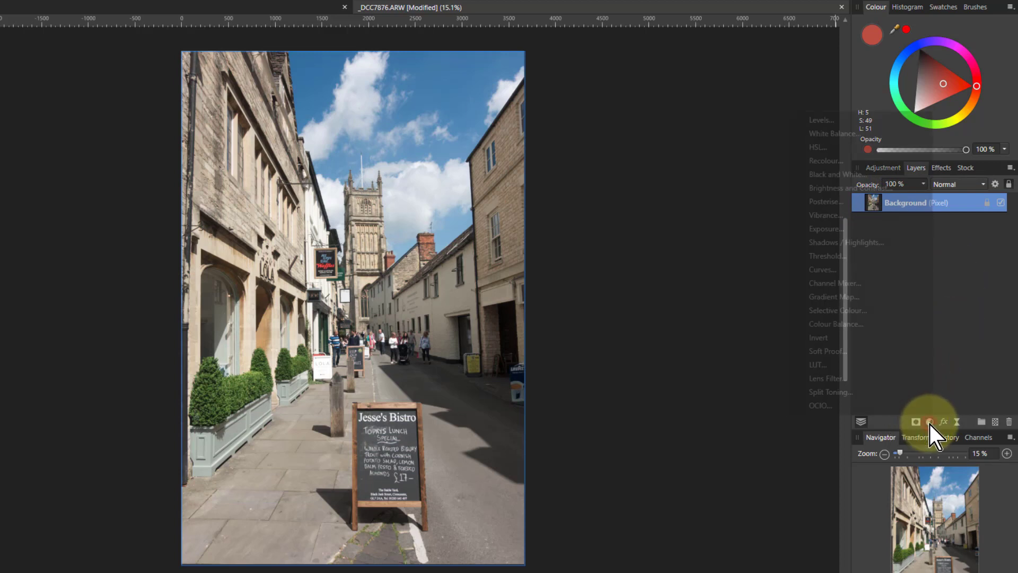
{"action": "left_click", "coordinate": [855, 162]}
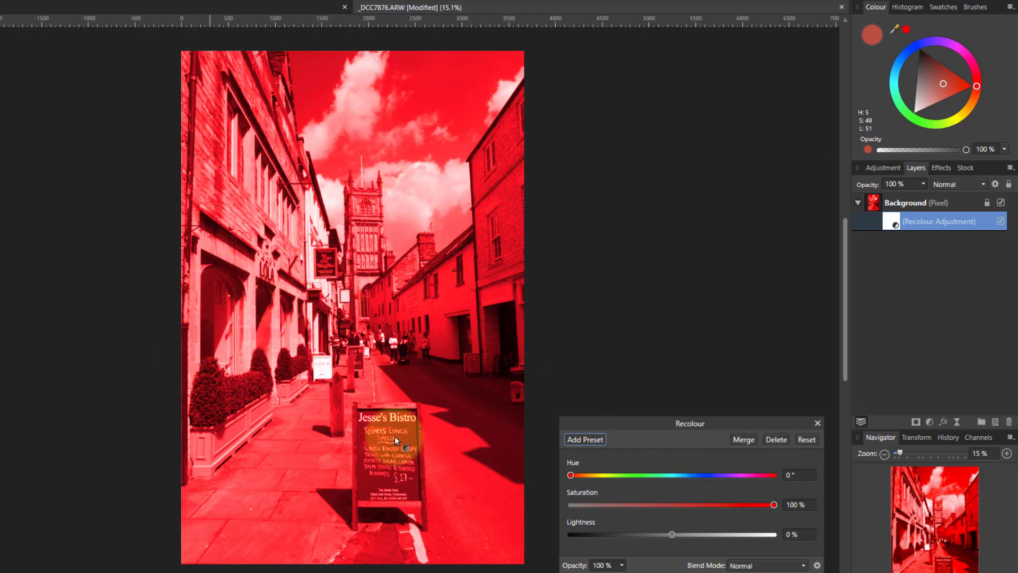
{"action": "left_click", "coordinate": [771, 565]}
{"action": "scroll", "coordinate": [726, 390], "scroll_direction": "down", "scroll_amount": 2}
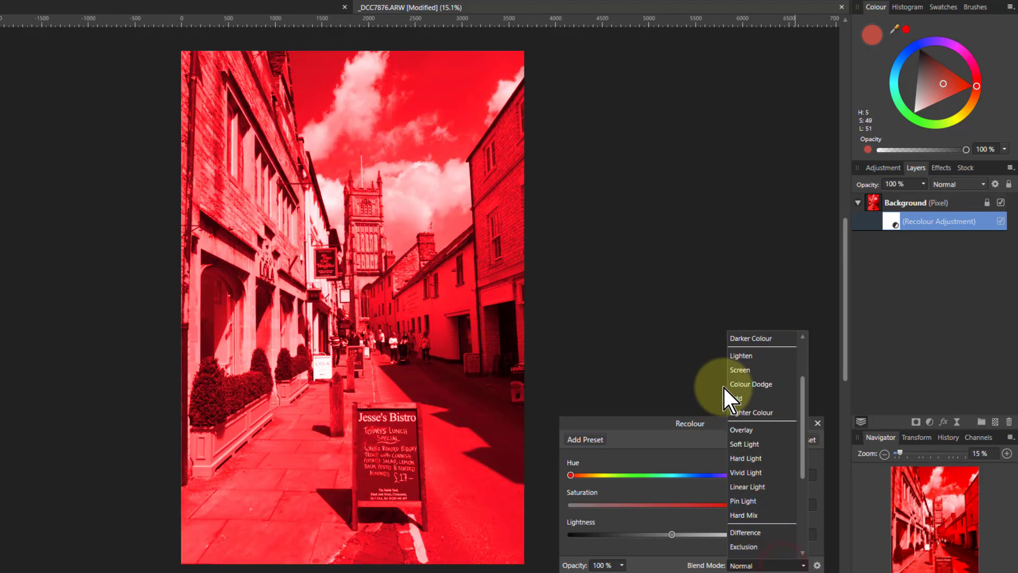
{"action": "scroll", "coordinate": [738, 403], "scroll_direction": "up", "scroll_amount": 1}
{"action": "scroll", "coordinate": [729, 392], "scroll_direction": "up", "scroll_amount": 1}
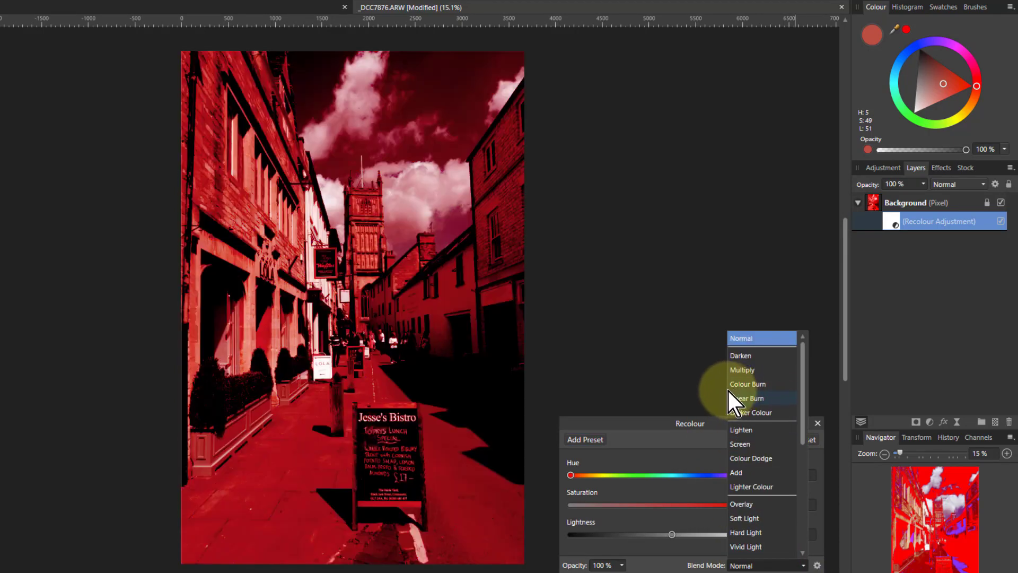
{"action": "left_click", "coordinate": [744, 395]}
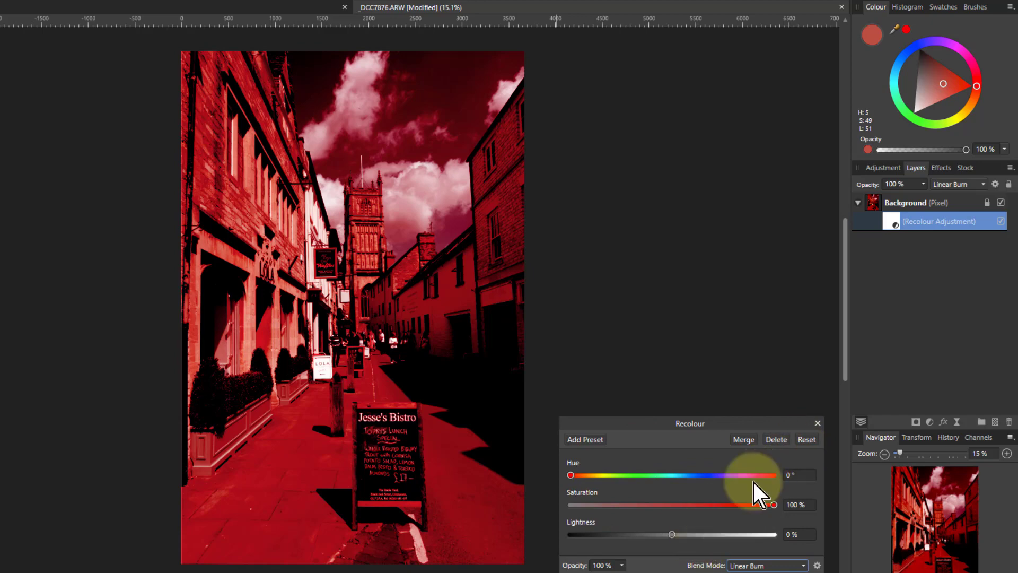
{"action": "left_click", "coordinate": [774, 566]}
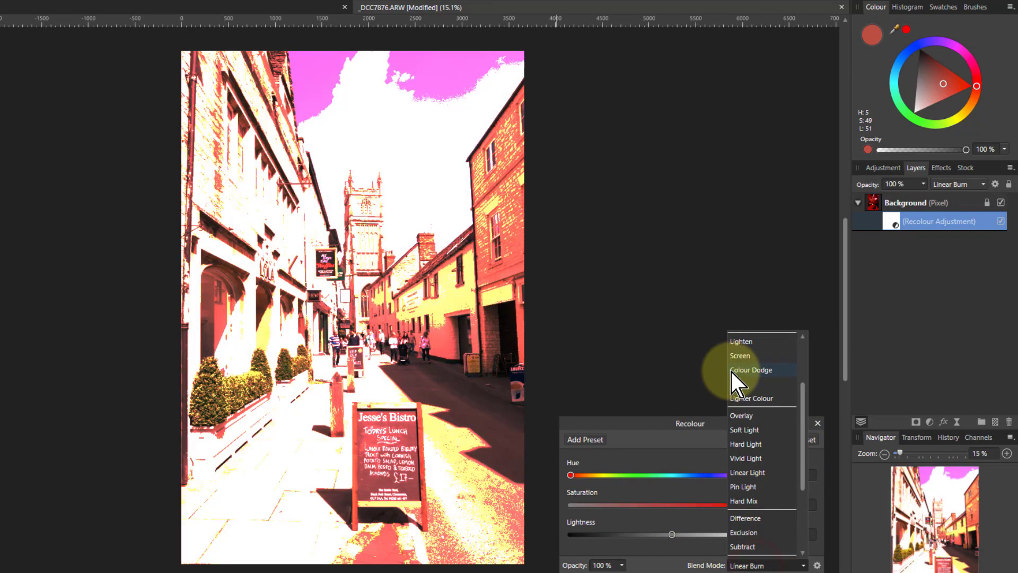
{"action": "scroll", "coordinate": [738, 381], "scroll_direction": "up", "scroll_amount": 3}
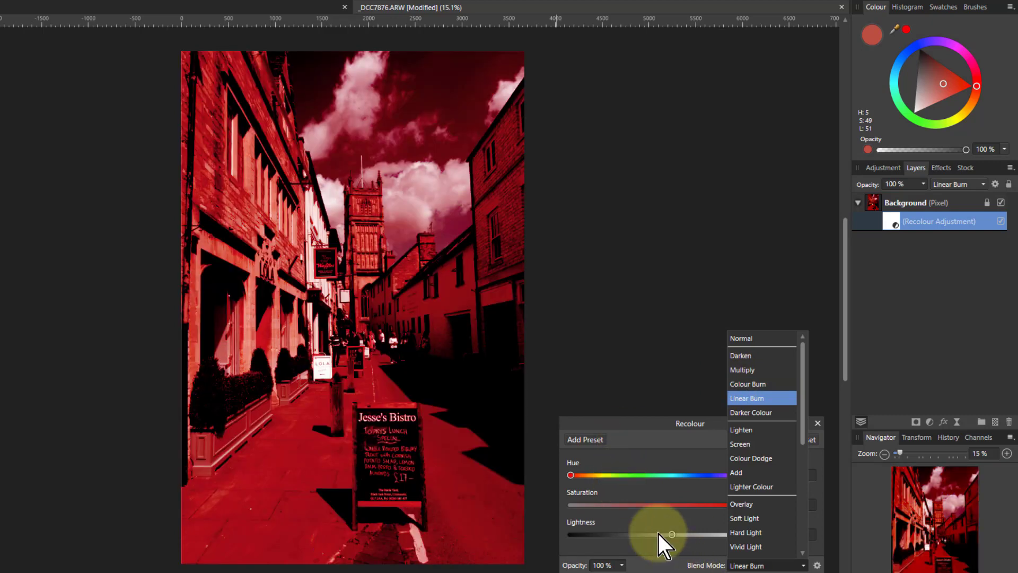
{"action": "left_click", "coordinate": [648, 513]}
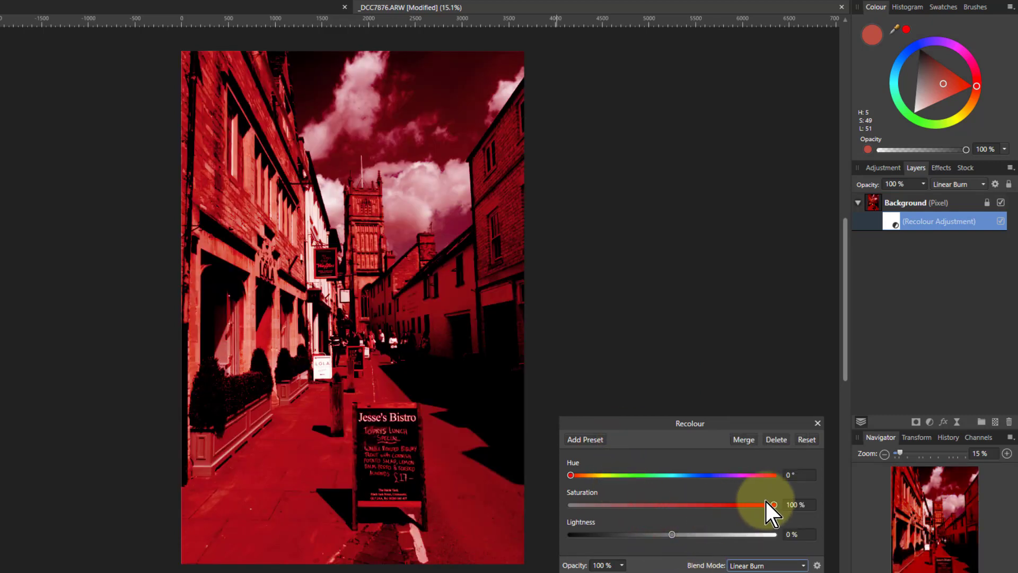
Step: Set the Recolour to saturation 42%, lightness 50% and hue 25.2°
{"action": "left_click_drag", "start_coordinate": [777, 506], "coordinate": [663, 528]}
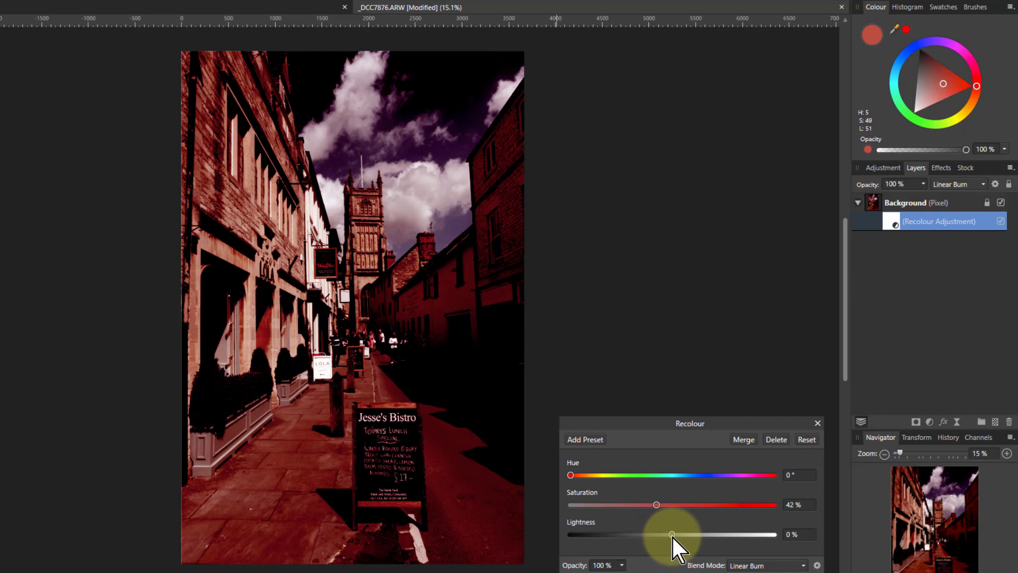
{"action": "left_click_drag", "start_coordinate": [674, 536], "coordinate": [800, 543]}
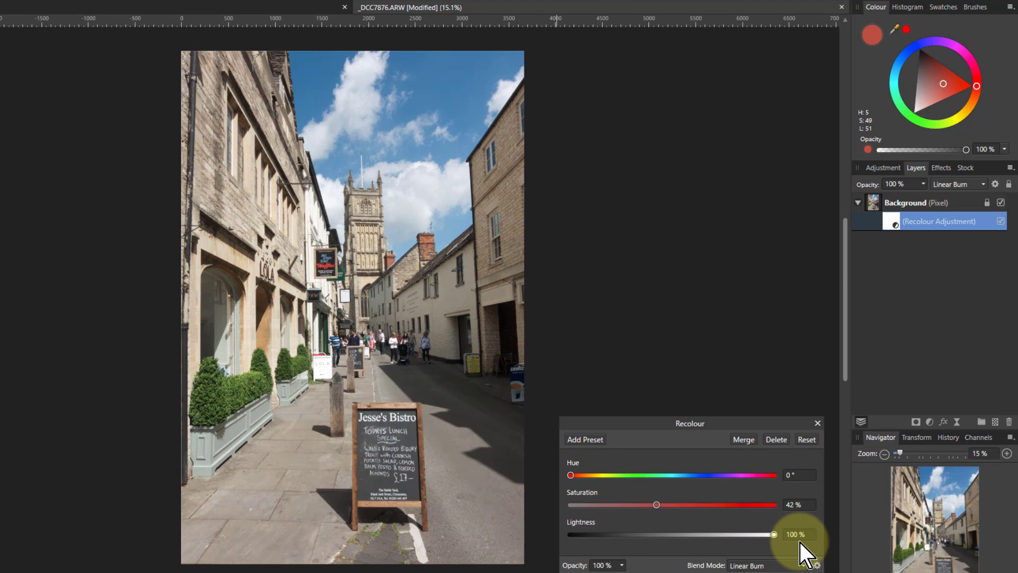
{"action": "left_click_drag", "start_coordinate": [782, 542], "coordinate": [766, 544]}
{"action": "mouse_move", "coordinate": [741, 547]}
{"action": "left_mouse_down"}
{"action": "mouse_move", "coordinate": [756, 548]}
{"action": "mouse_move", "coordinate": [723, 548]}
{"action": "left_mouse_up"}
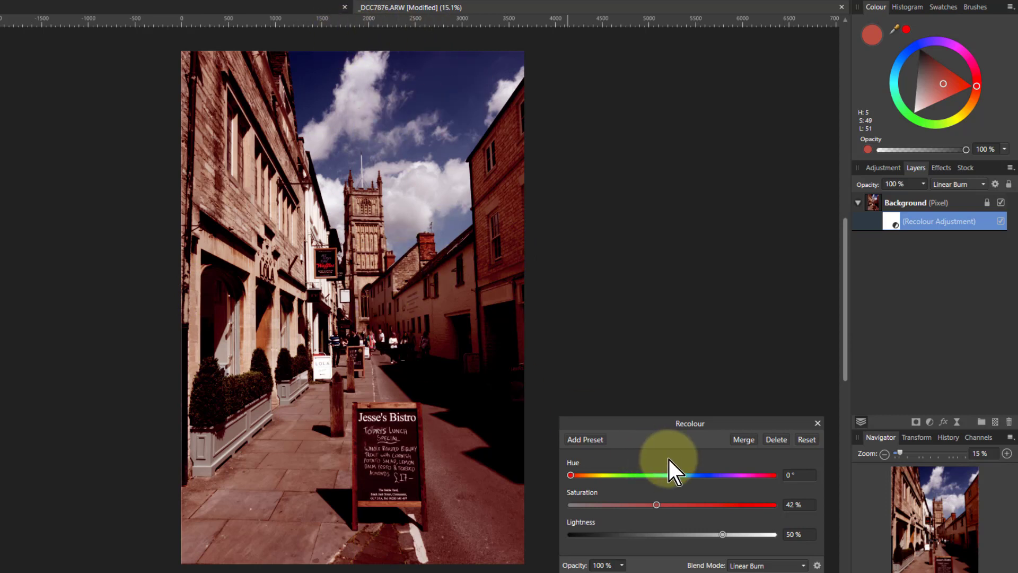
{"action": "left_click_drag", "start_coordinate": [571, 477], "coordinate": [587, 478]}
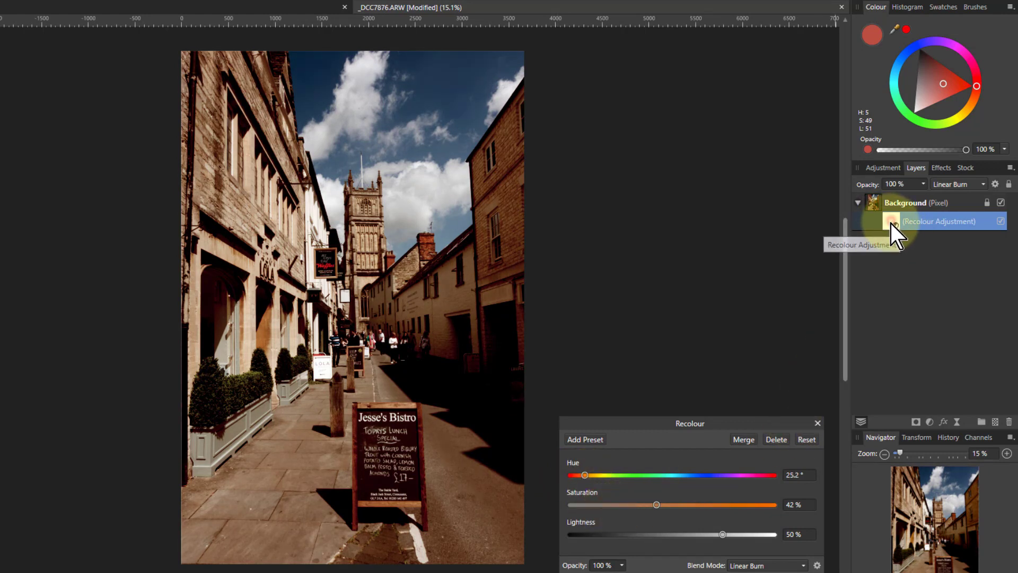
Step: Delete the Recolour layer and add an HSL adjustment blended in Linear Burn
{"action": "key", "text": "Delete"}
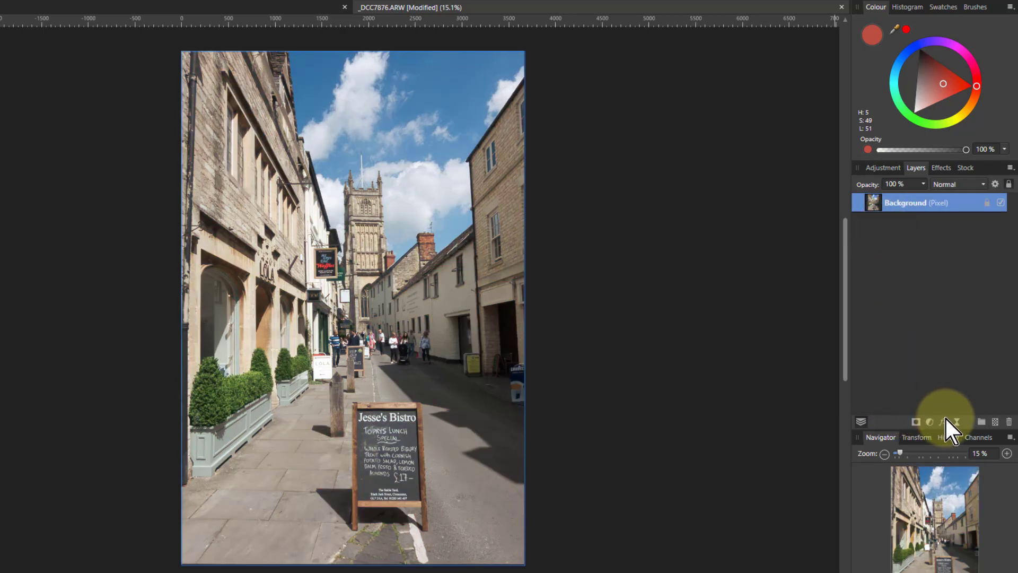
{"action": "left_click", "coordinate": [930, 422]}
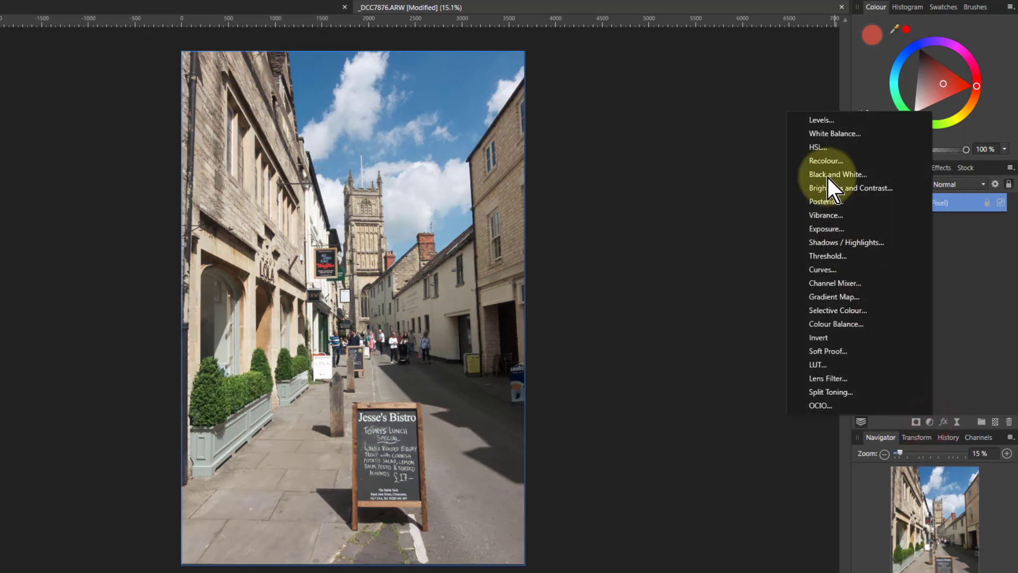
{"action": "left_click", "coordinate": [823, 149]}
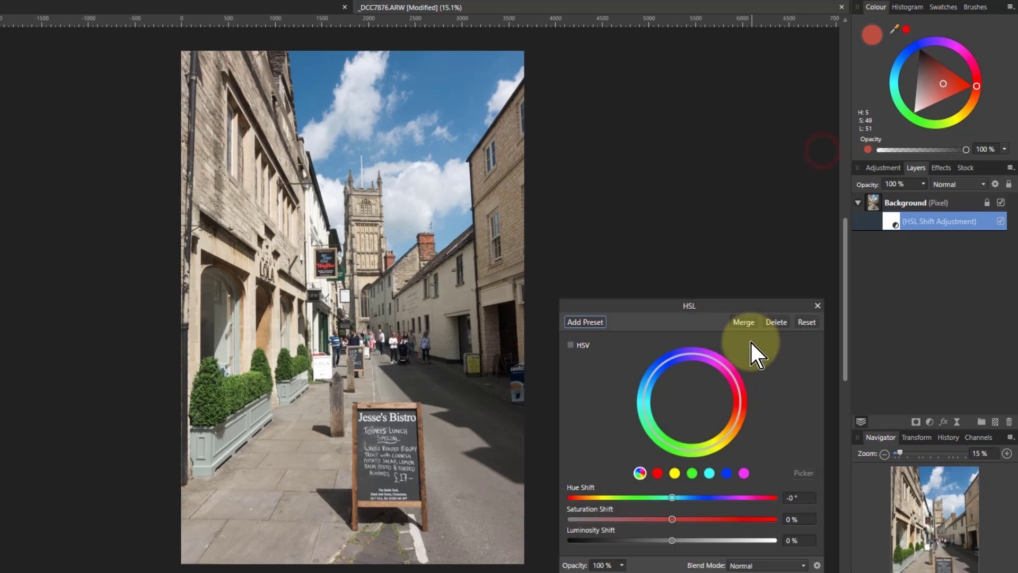
{"action": "left_click", "coordinate": [770, 566]}
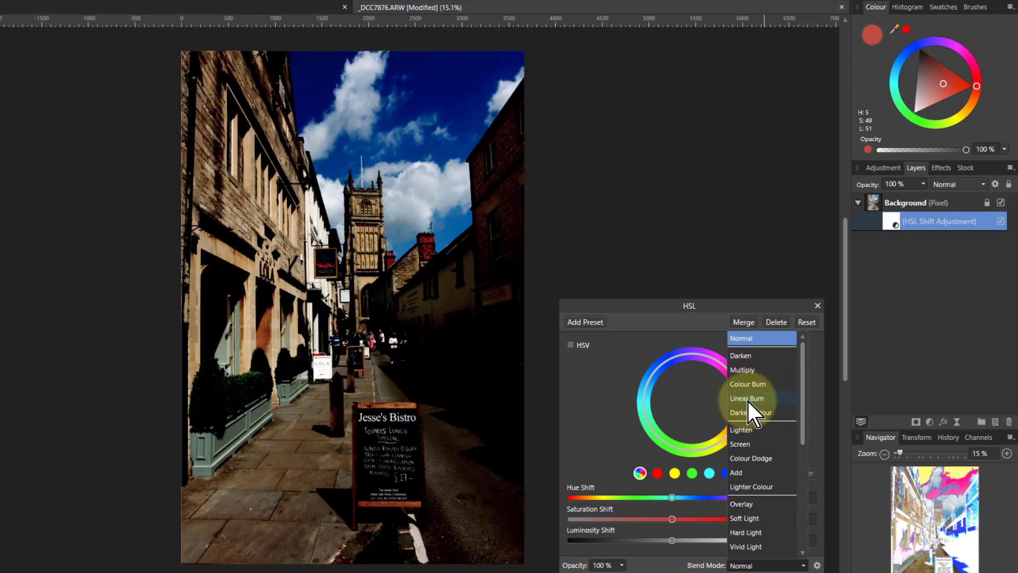
{"action": "left_click", "coordinate": [748, 399]}
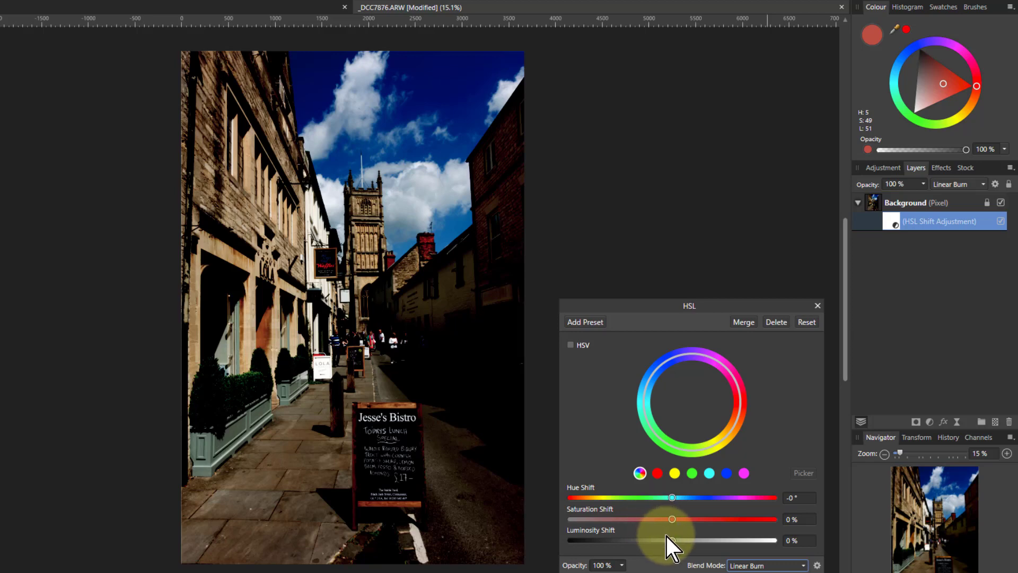
Step: Try different saturation and luminosity shifts, easing saturation back toward −34%
{"action": "left_click_drag", "start_coordinate": [672, 519], "coordinate": [729, 542]}
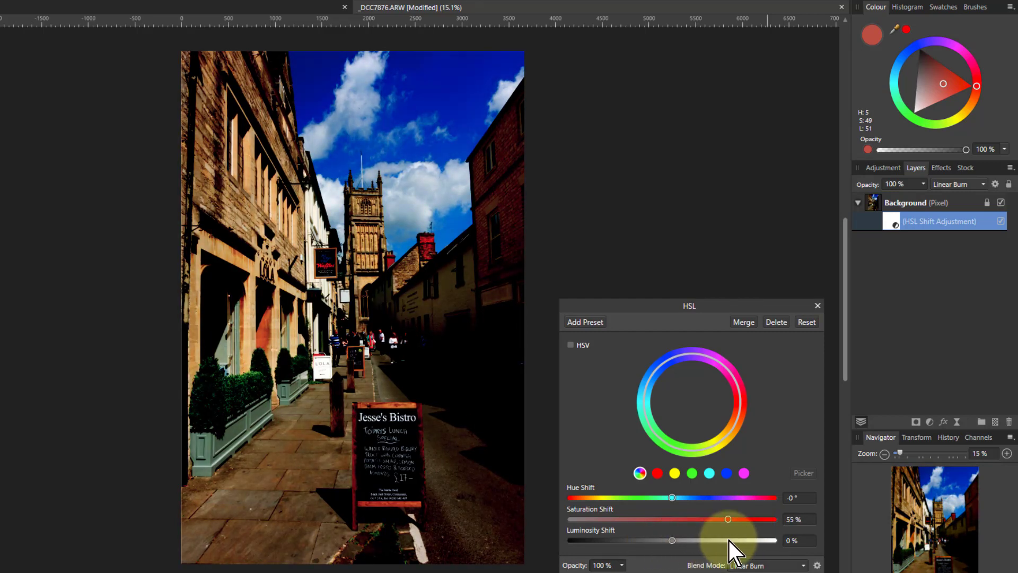
{"action": "mouse_move", "coordinate": [729, 541]}
{"action": "left_mouse_down"}
{"action": "mouse_move", "coordinate": [631, 543]}
{"action": "mouse_move", "coordinate": [734, 535]}
{"action": "left_mouse_up"}
{"action": "left_click_drag", "start_coordinate": [672, 541], "coordinate": [557, 543]}
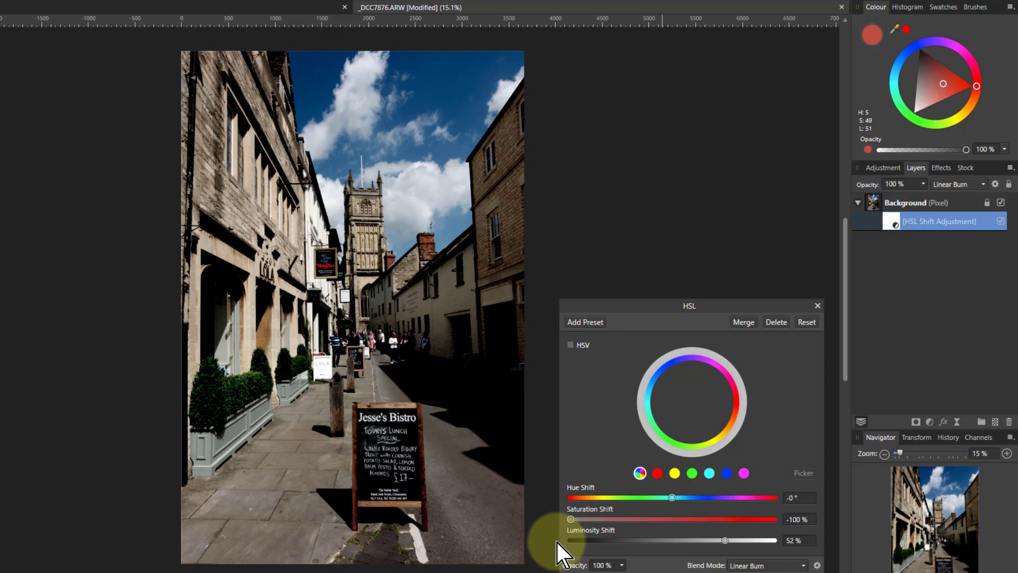
{"action": "left_click_drag", "start_coordinate": [558, 543], "coordinate": [652, 532]}
Step: Enable HSV, set the luminosity shift to 70%, and toggle the adjustment to compare
{"action": "left_click", "coordinate": [695, 473]}
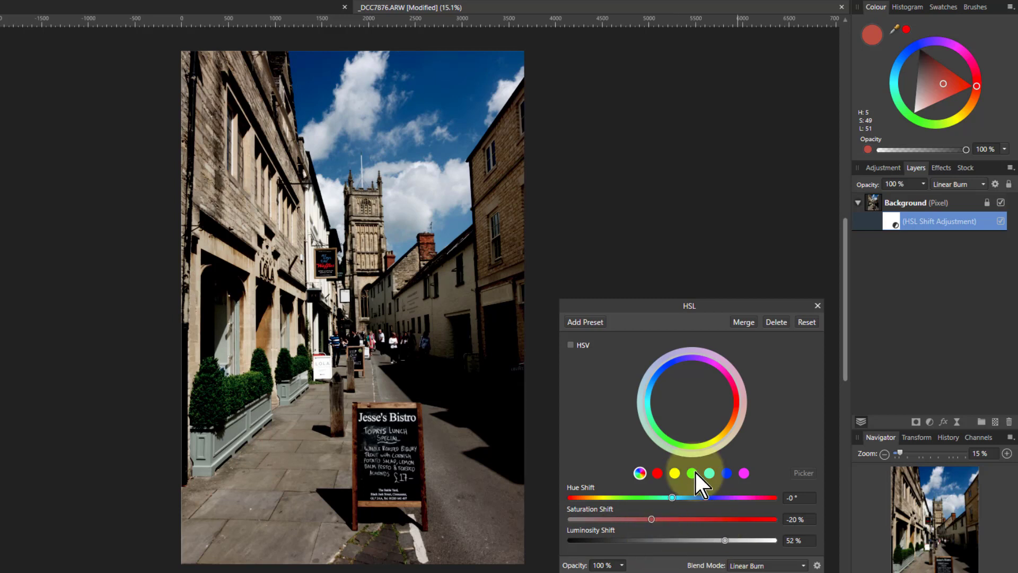
{"action": "left_click", "coordinate": [571, 345]}
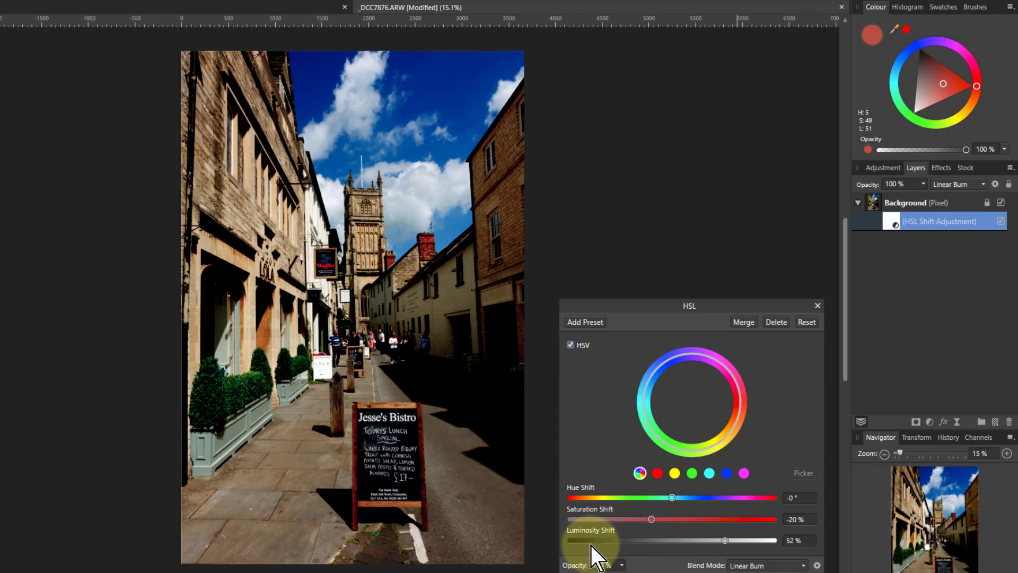
{"action": "left_click_drag", "start_coordinate": [725, 542], "coordinate": [634, 531]}
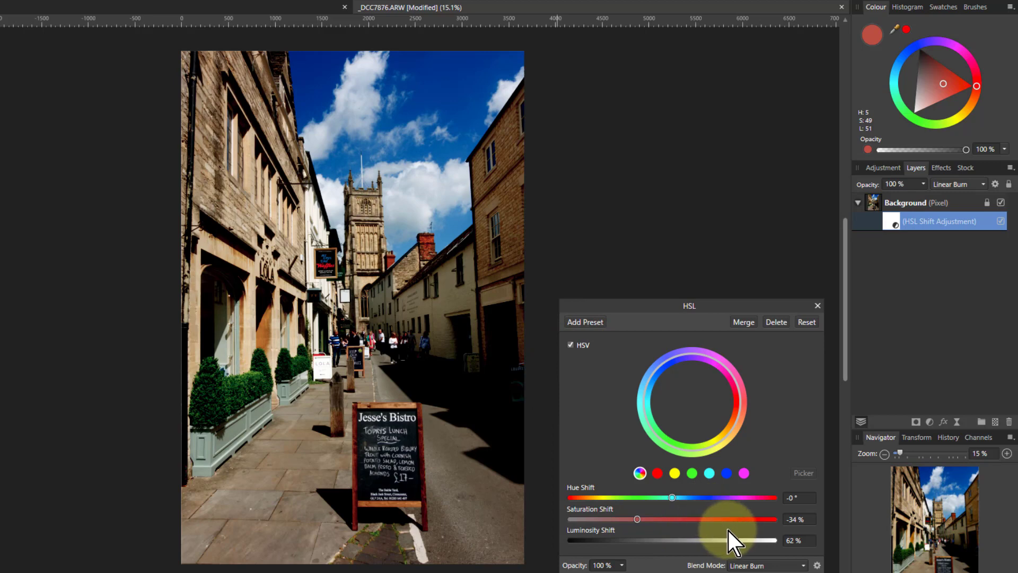
{"action": "left_click_drag", "start_coordinate": [735, 541], "coordinate": [744, 544]}
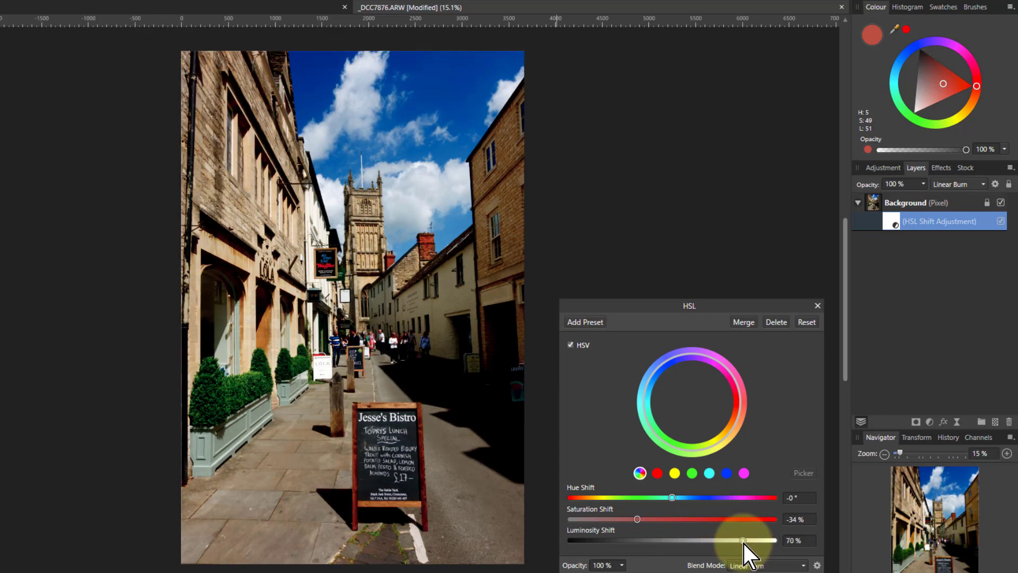
{"action": "left_click", "coordinate": [1002, 223]}
{"action": "left_click", "coordinate": [1002, 223]}
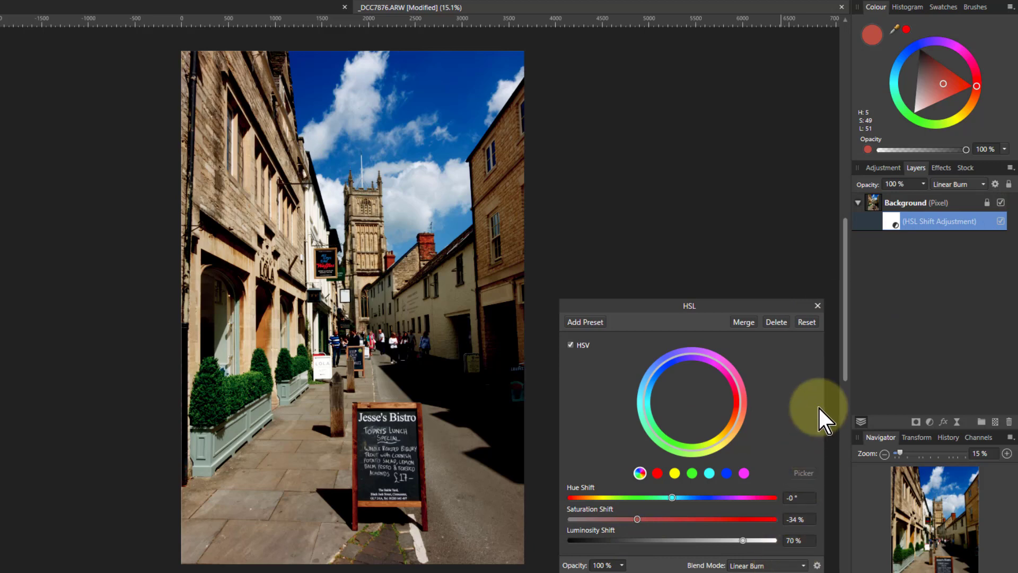
Step: Delete the HSL layer and add a live Gaussian Blur at 24 px radius with Preserve Alpha
{"action": "key", "text": "Delete"}
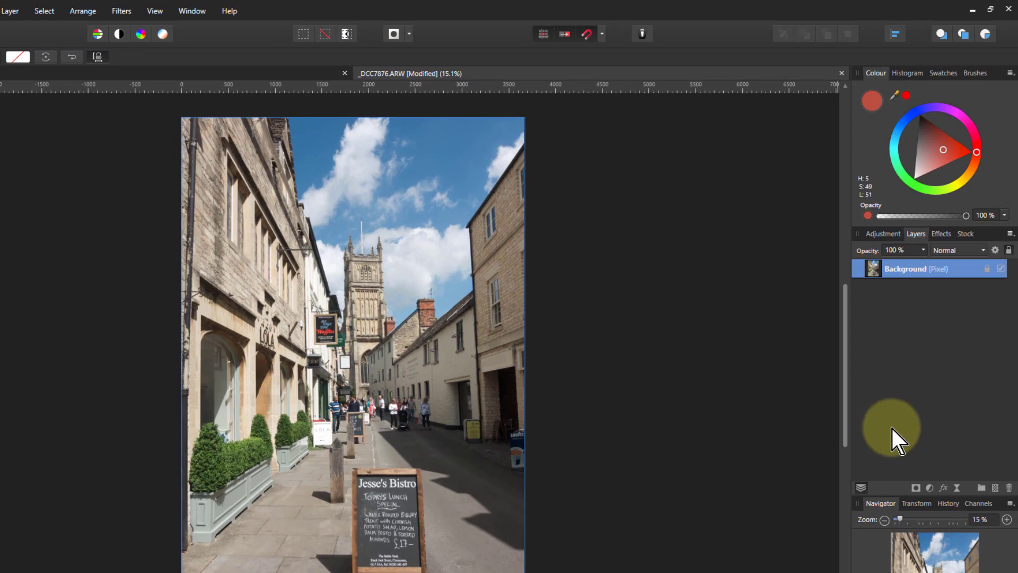
{"action": "left_click", "coordinate": [957, 487]}
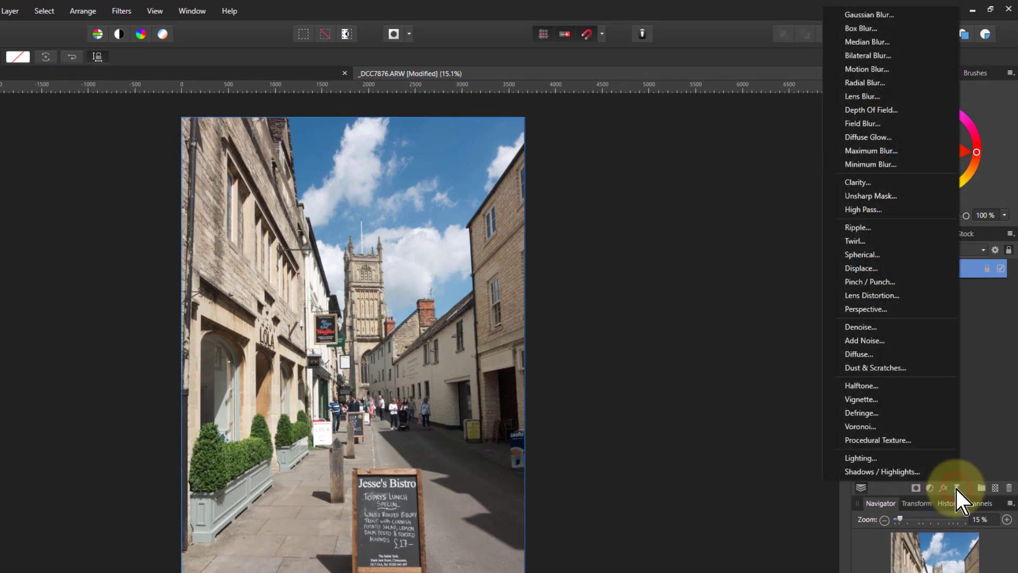
{"action": "left_click", "coordinate": [858, 17]}
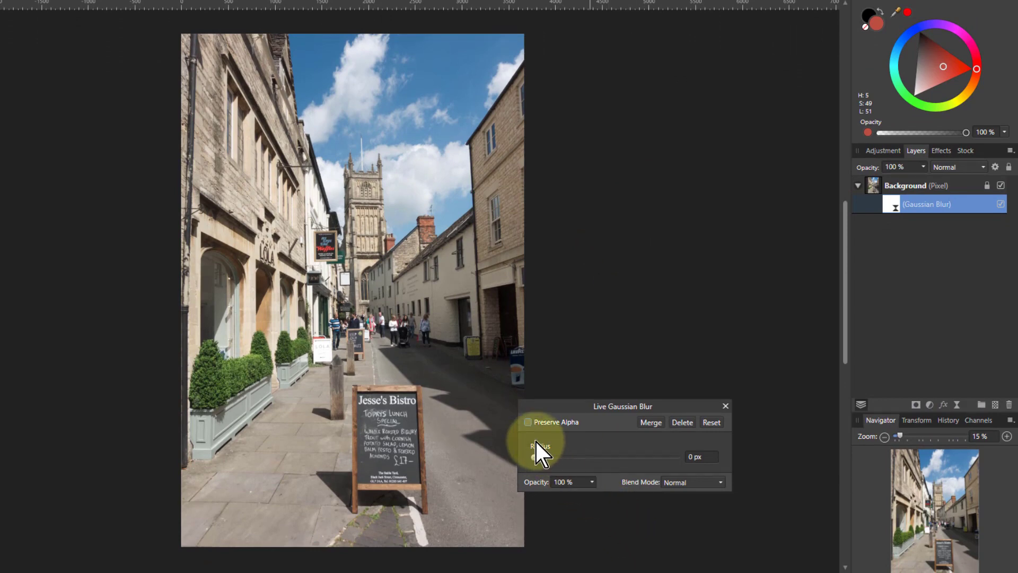
{"action": "left_click_drag", "start_coordinate": [535, 458], "coordinate": [619, 461]}
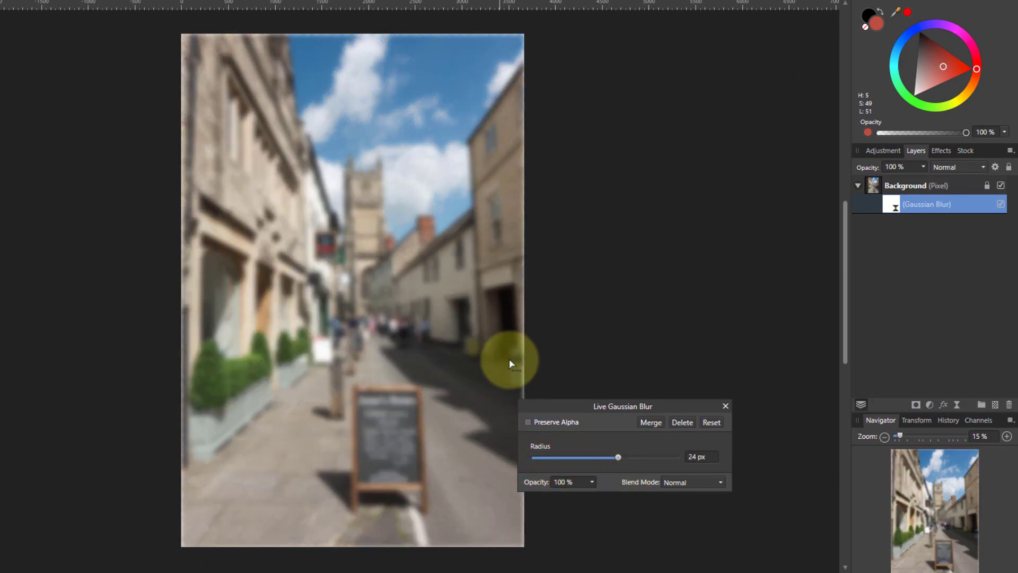
{"action": "left_click", "coordinate": [531, 423]}
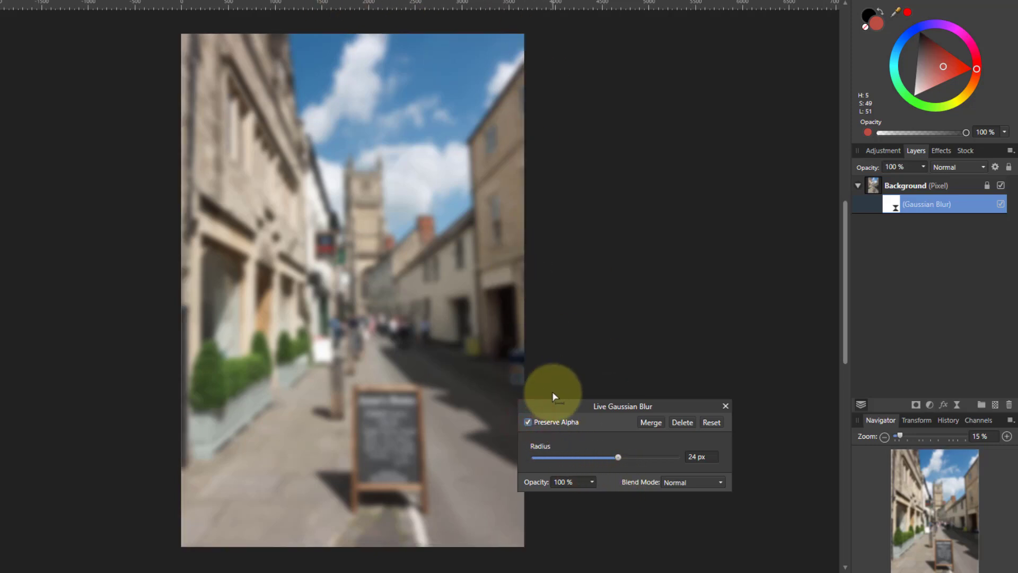
Step: Blend the blur in Linear Burn, raise its radius to 28.6 px and set opacity to 54%
{"action": "left_click", "coordinate": [684, 486]}
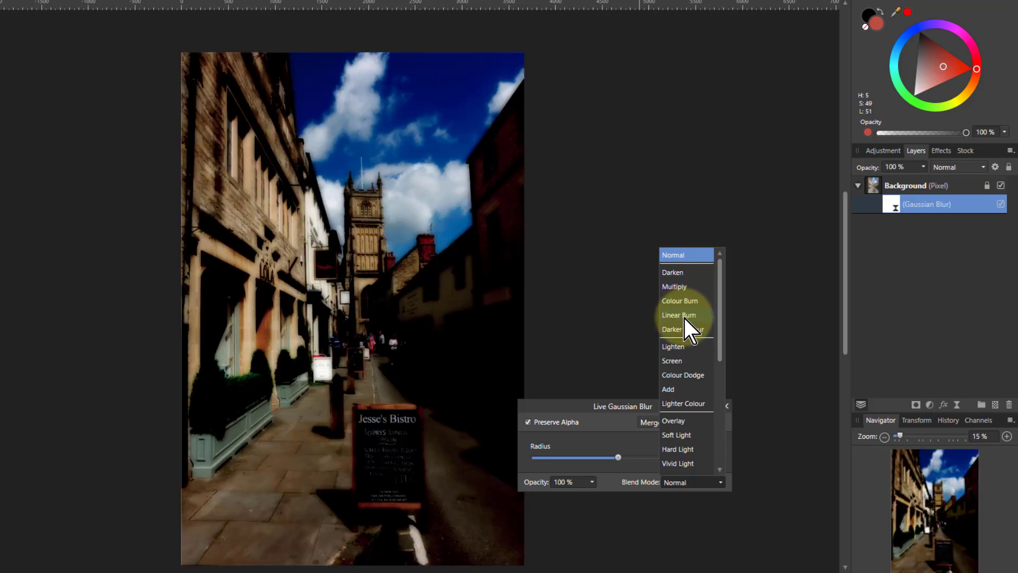
{"action": "left_click", "coordinate": [684, 317]}
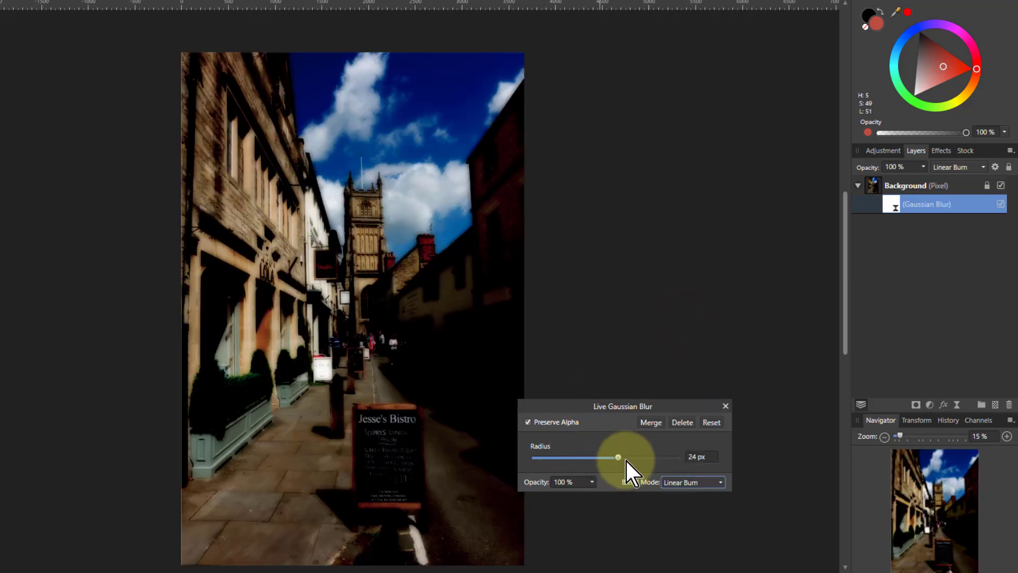
{"action": "left_click_drag", "start_coordinate": [617, 456], "coordinate": [625, 512]}
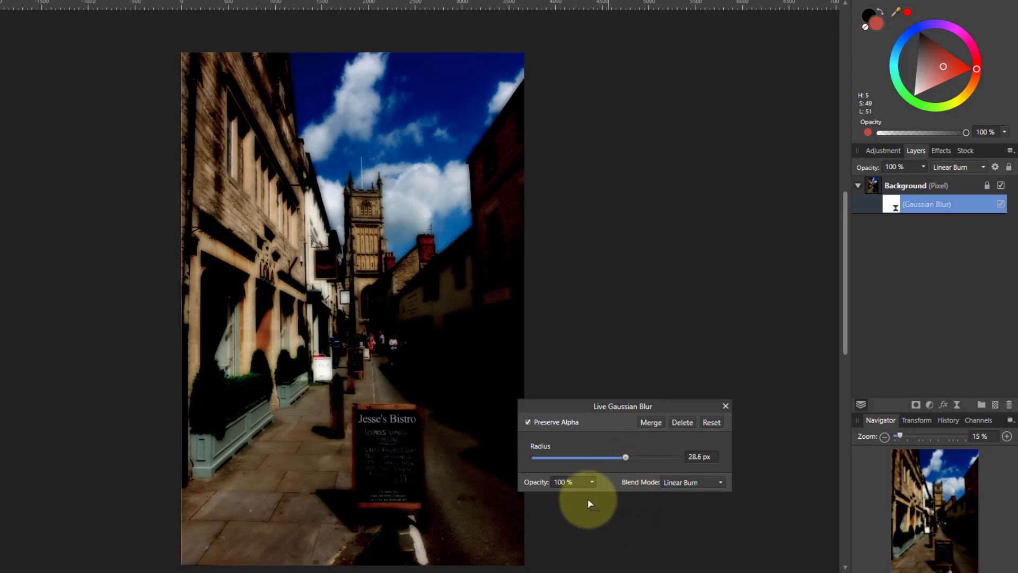
{"action": "left_click", "coordinate": [591, 483]}
{"action": "left_click_drag", "start_coordinate": [594, 497], "coordinate": [553, 501]}
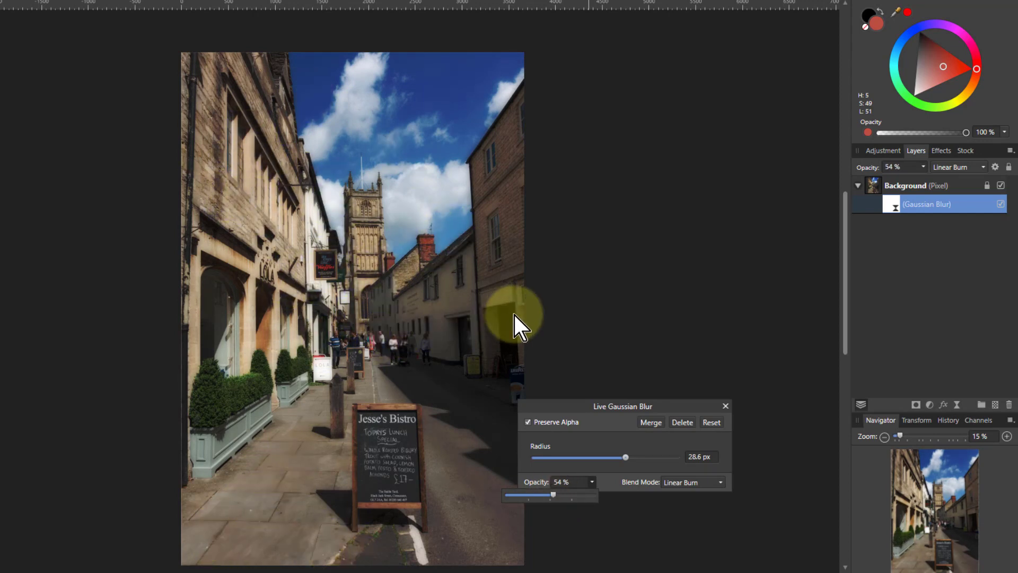
Step: Compare the other blend modes on the blur, then keep Linear Burn
{"action": "left_click", "coordinate": [704, 486]}
{"action": "scroll", "coordinate": [687, 384], "scroll_direction": "up", "scroll_amount": 3}
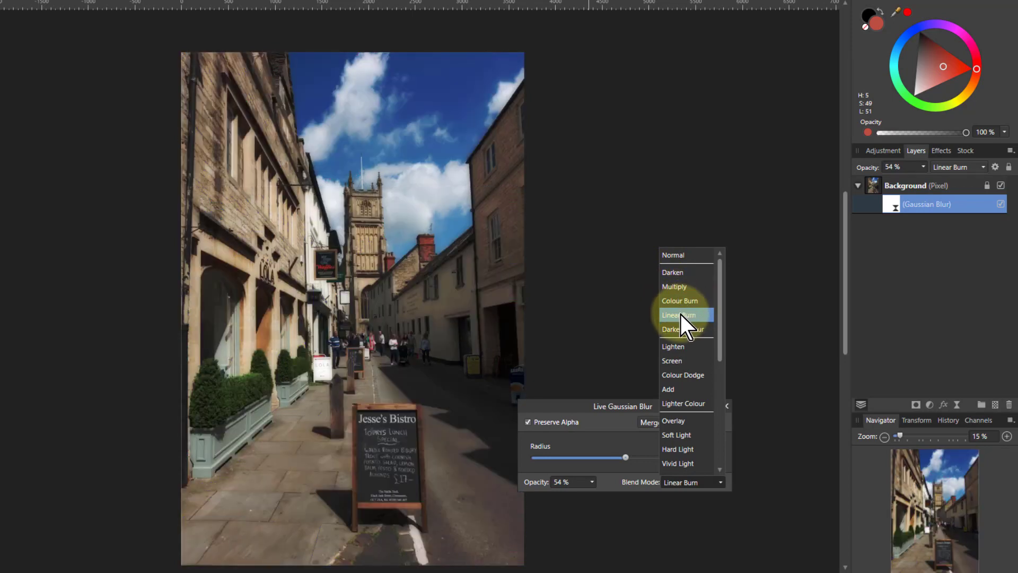
{"action": "left_click", "coordinate": [681, 315]}
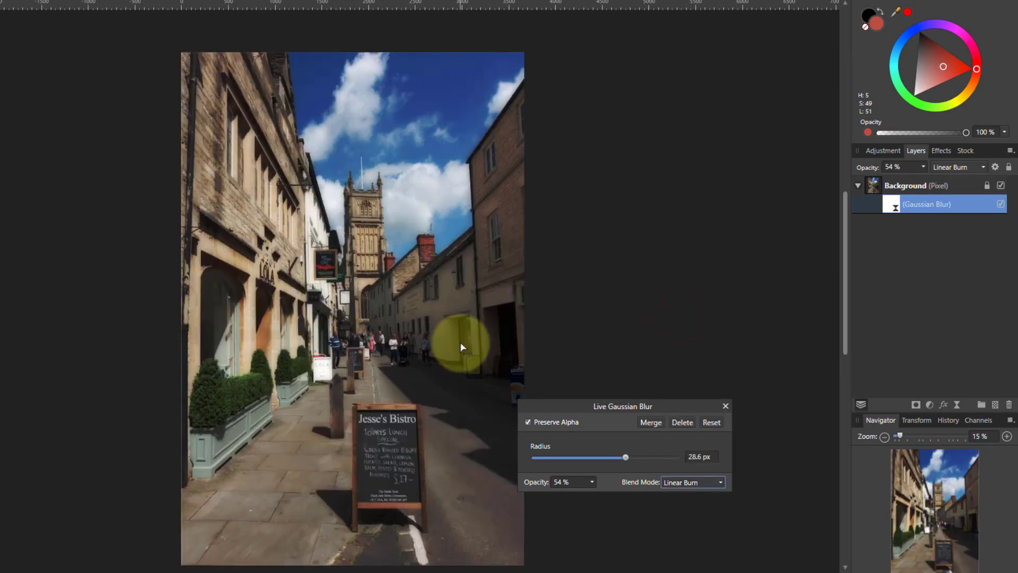